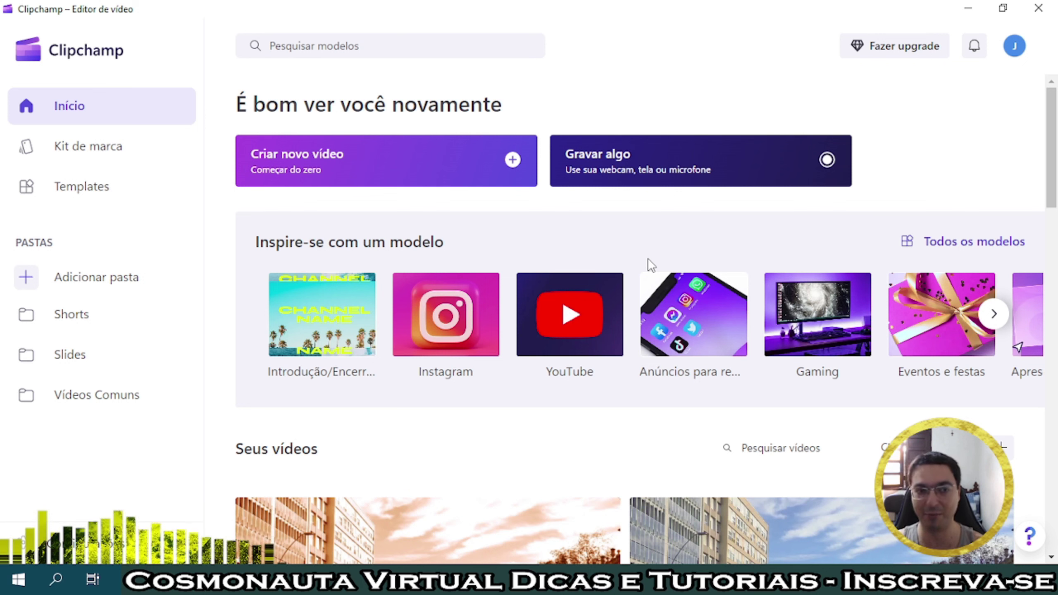
Create a new video, import Ar - 18390.mp4 from the Pixabay folder and add it to the timeline
left_click(401, 176)
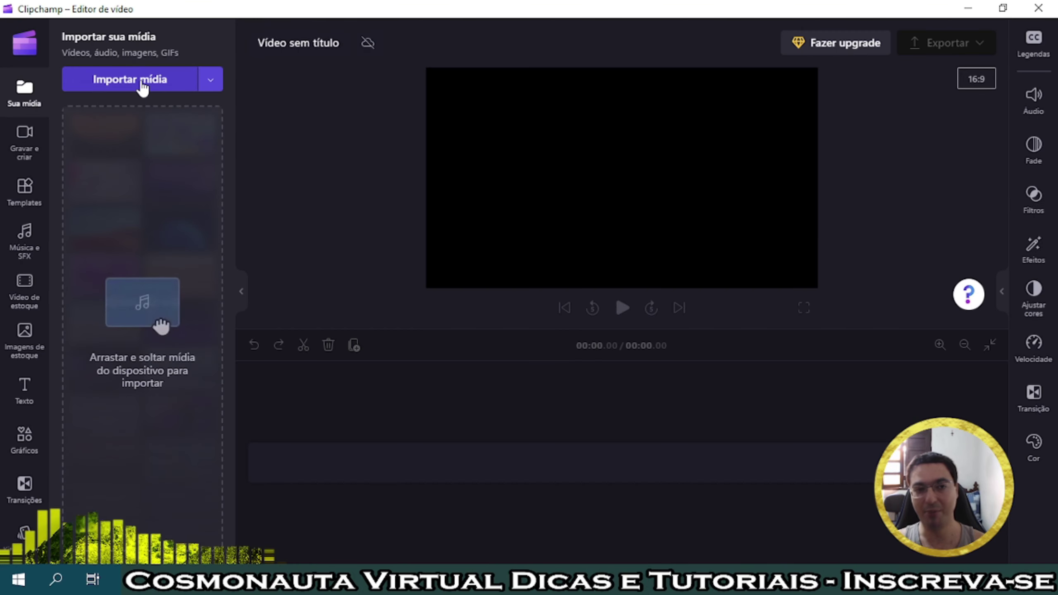
left_click(143, 86)
double_click(463, 249)
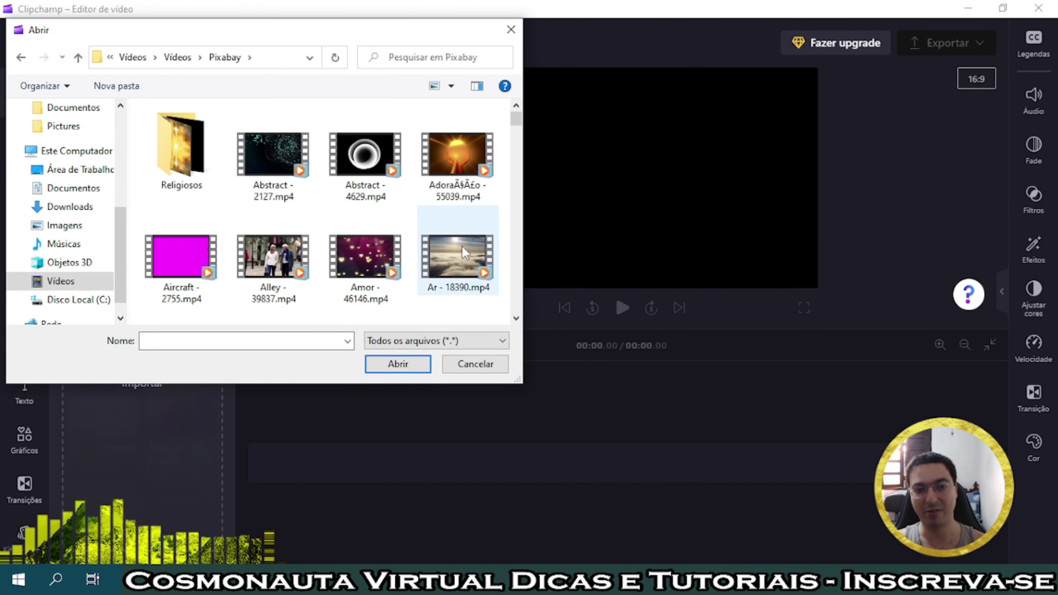
left_click(457, 180)
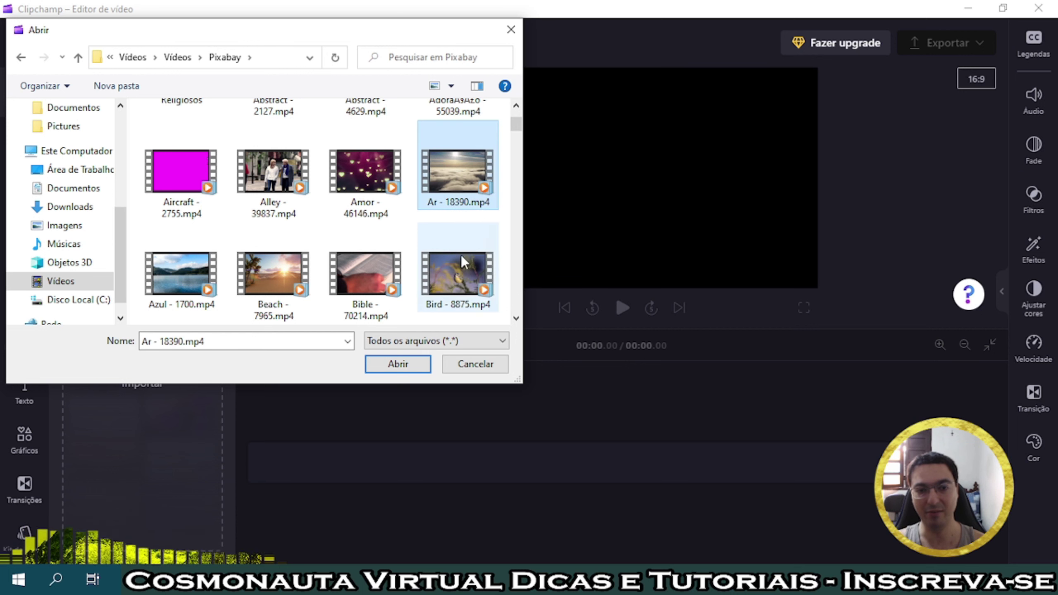
left_click(398, 364)
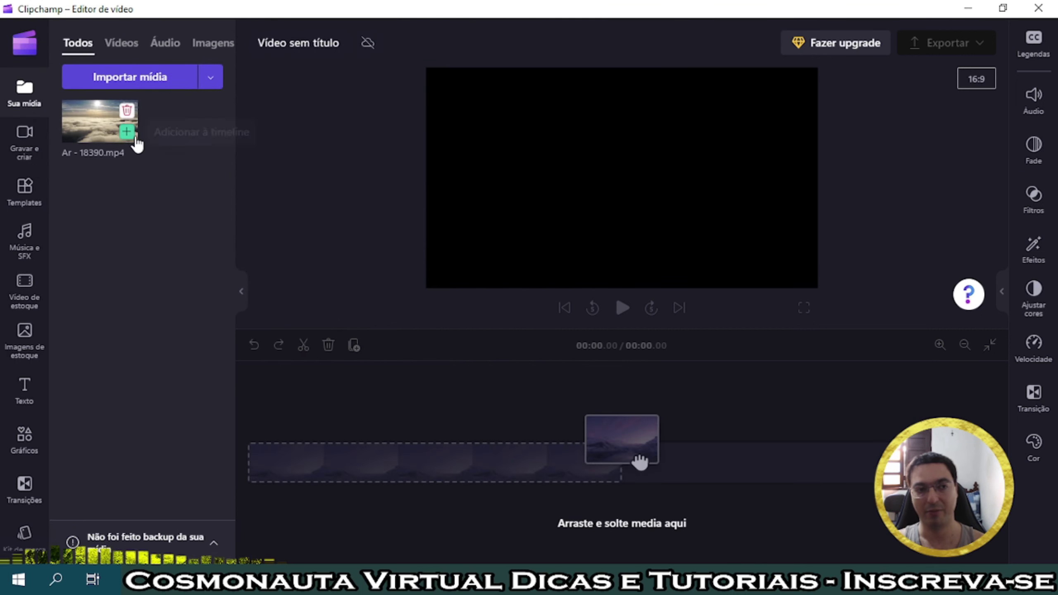
left_click(128, 138)
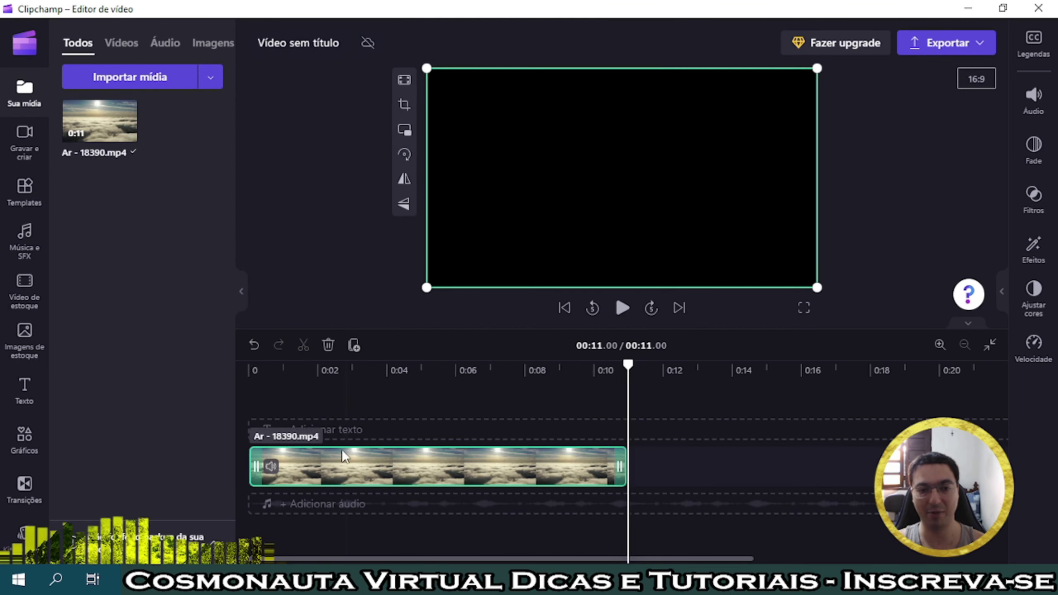
Split the cloud clip at 00:03.45 and delete the part after the cut
left_click(367, 414)
left_click(398, 455)
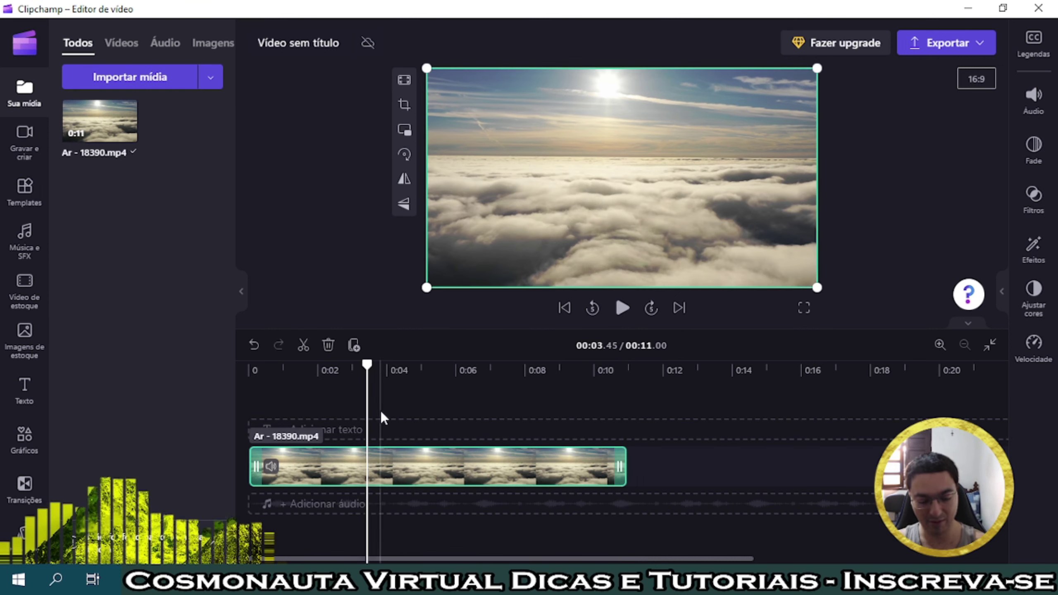
key("s")
left_click(422, 470)
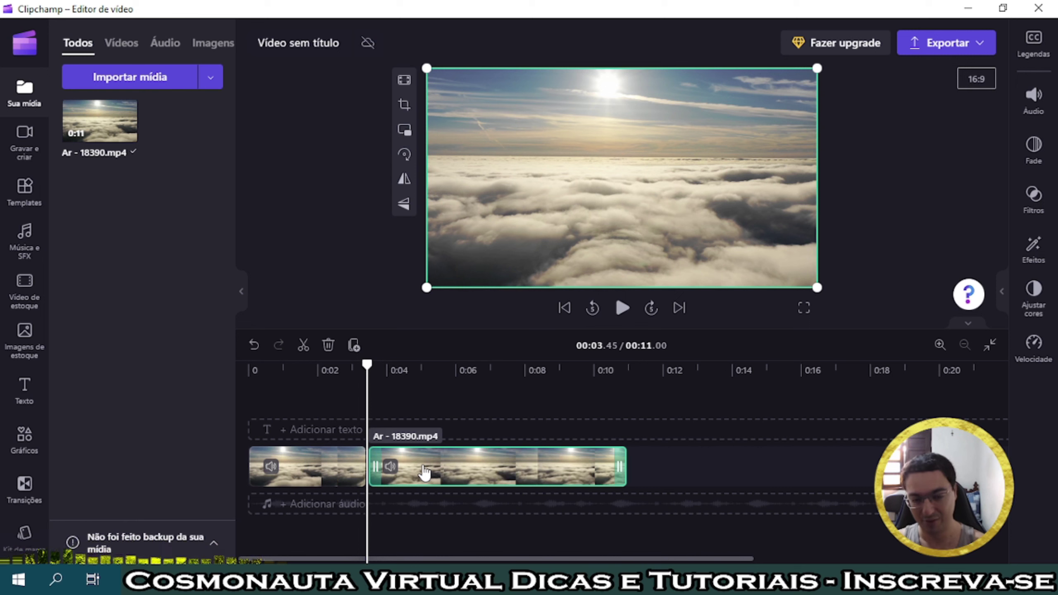
key("Delete")
left_click(296, 431)
left_click(306, 460)
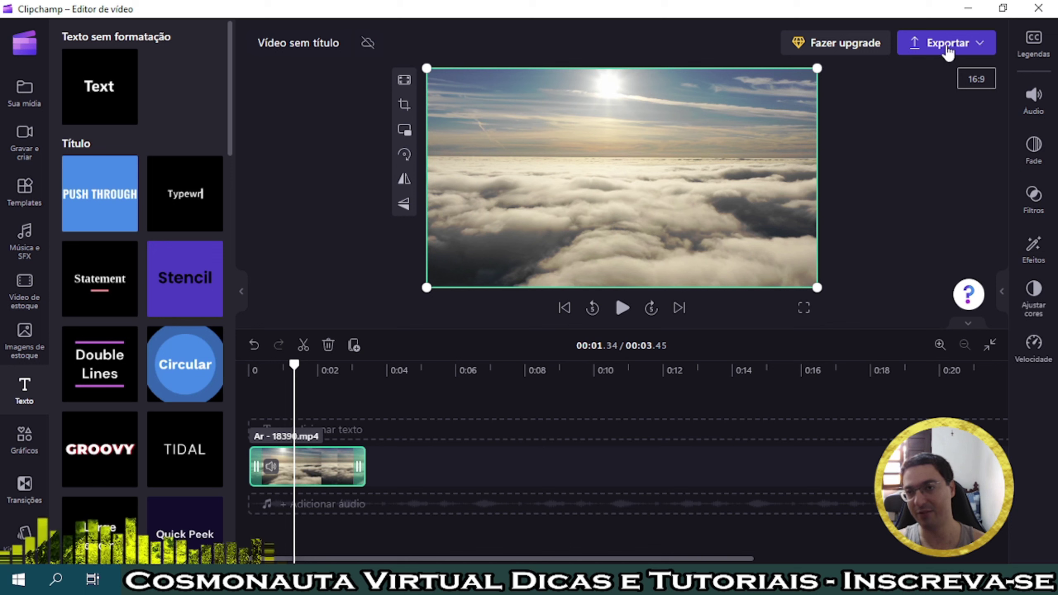
Export the video in 1080p quality
left_click(986, 46)
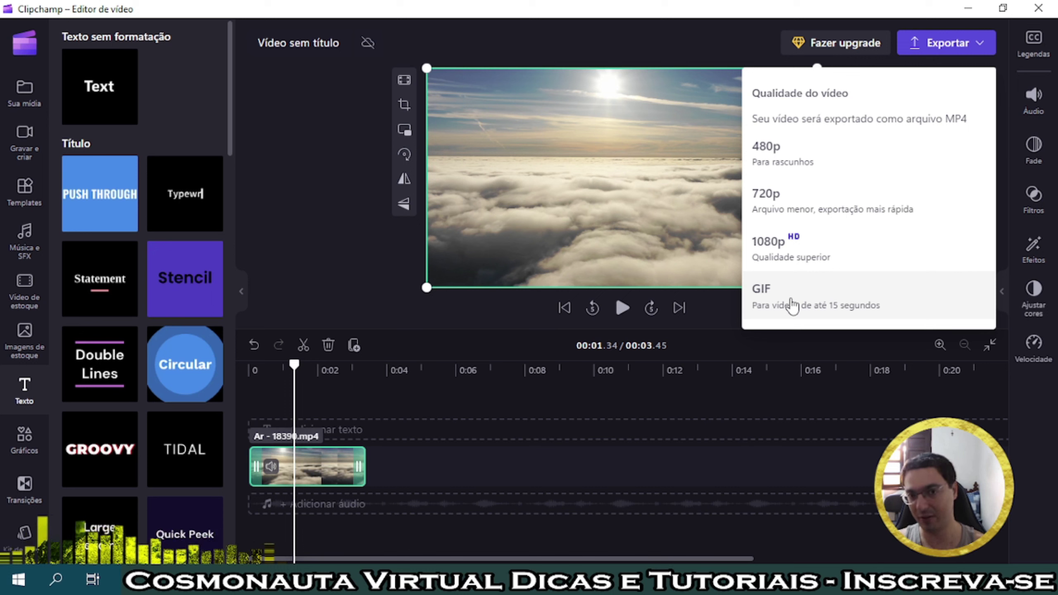
left_click(779, 251)
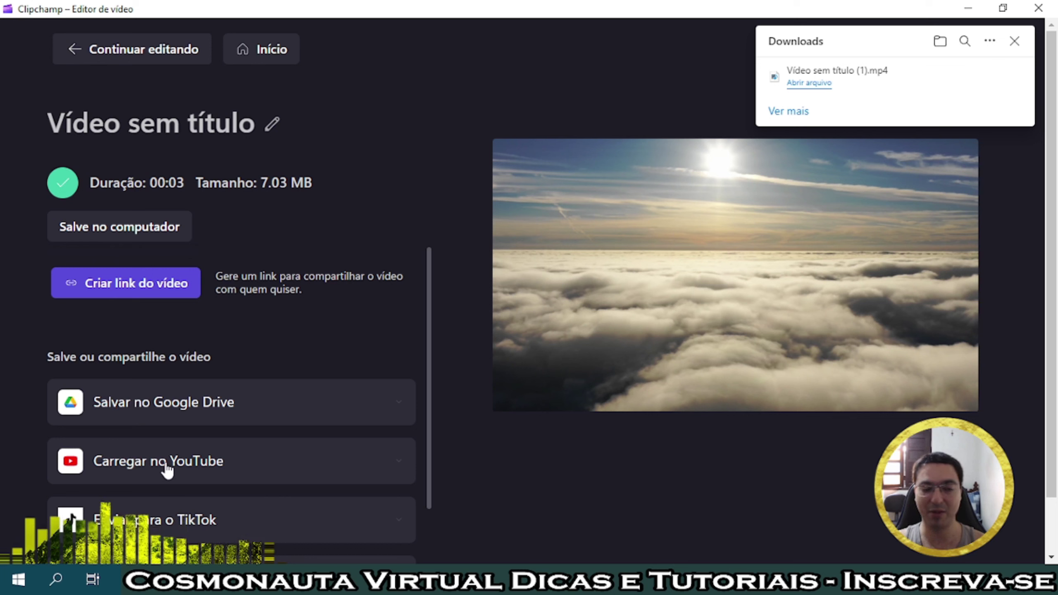
Review the options for saving or sharing the exported video, expanding the TikTok and Pinterest entries
mouse_move(536, 393)
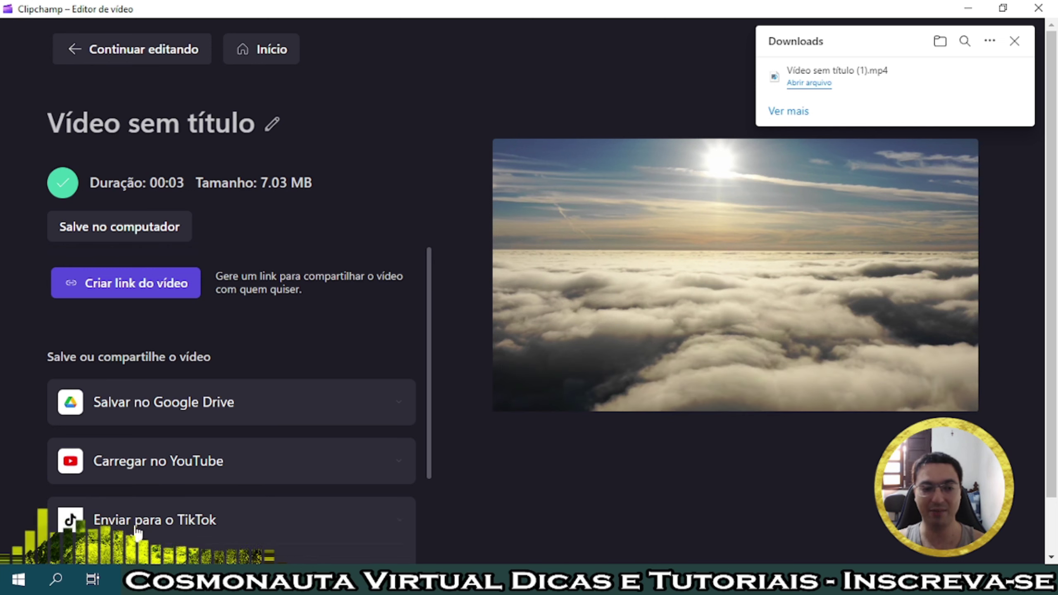
left_click(154, 516)
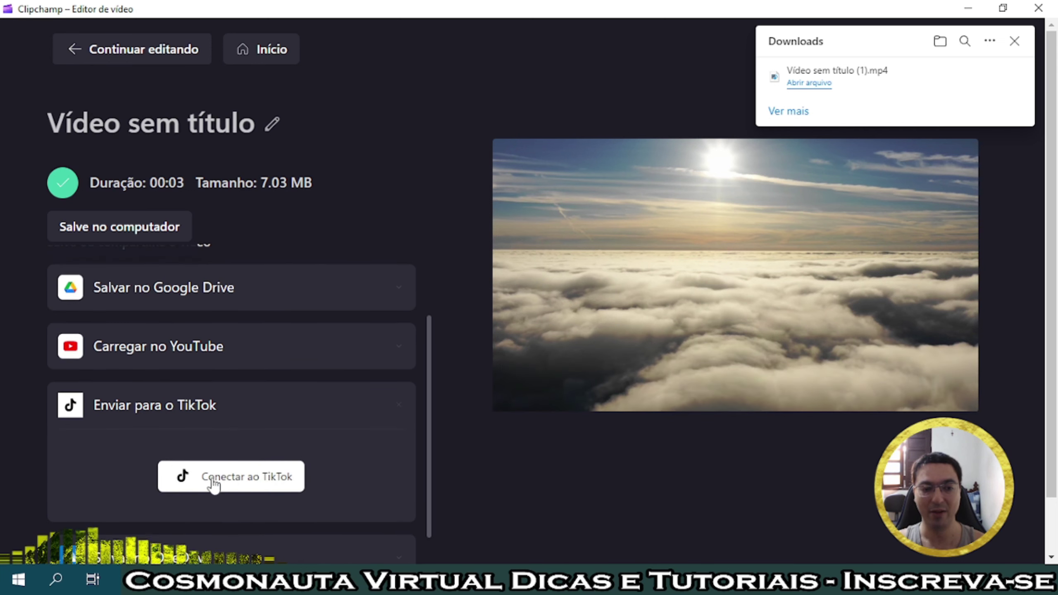
scroll(214, 471, "down", 1)
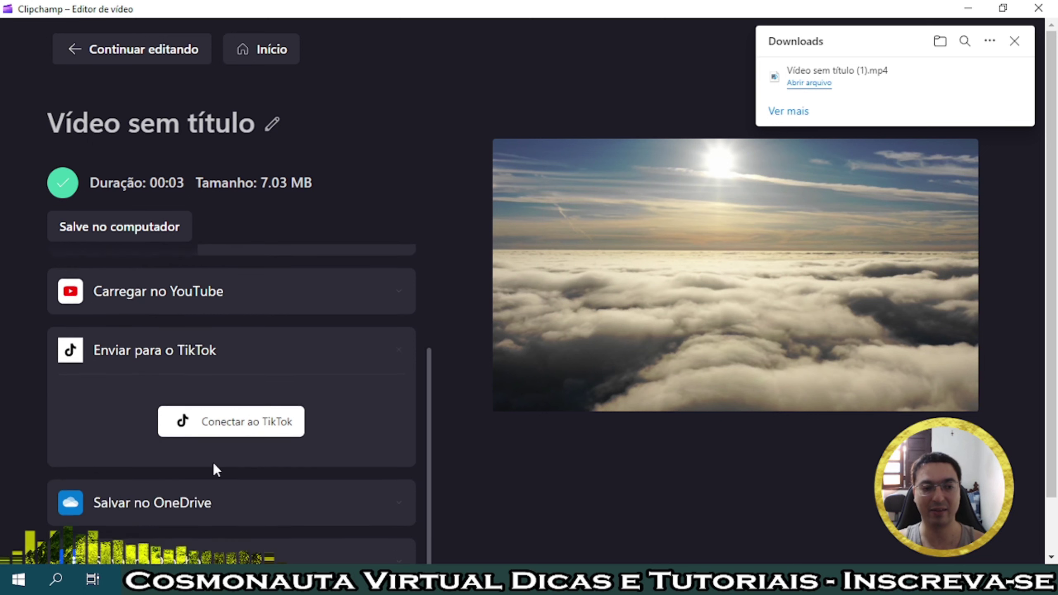
scroll(233, 471, "down", 2)
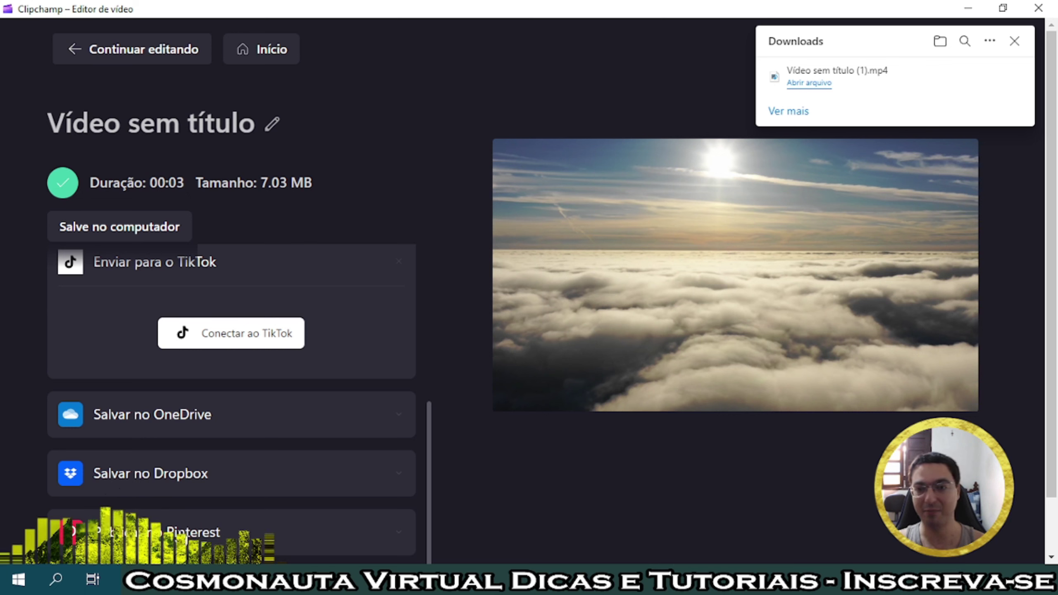
left_click(240, 537)
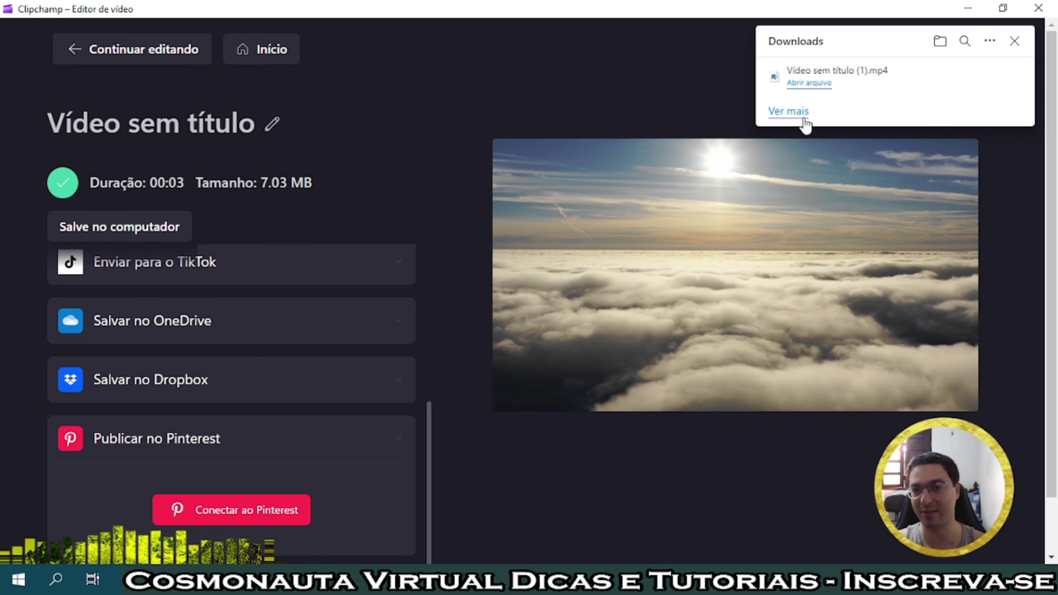
Show the downloaded Vídeo sem título (1).mp4 in its folder, and close that folder window
mouse_move(944, 79)
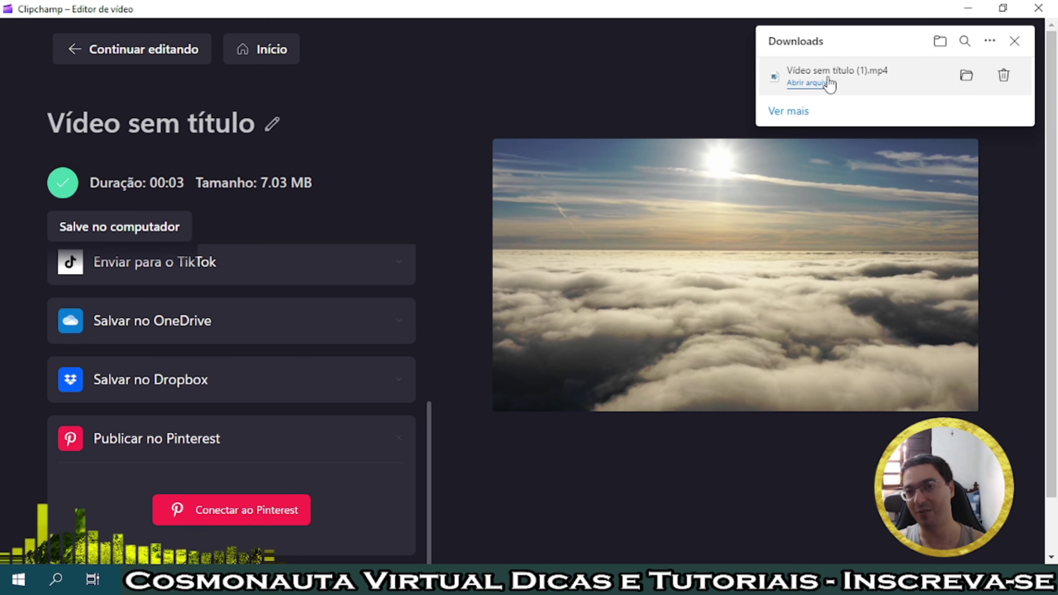
left_click(964, 83)
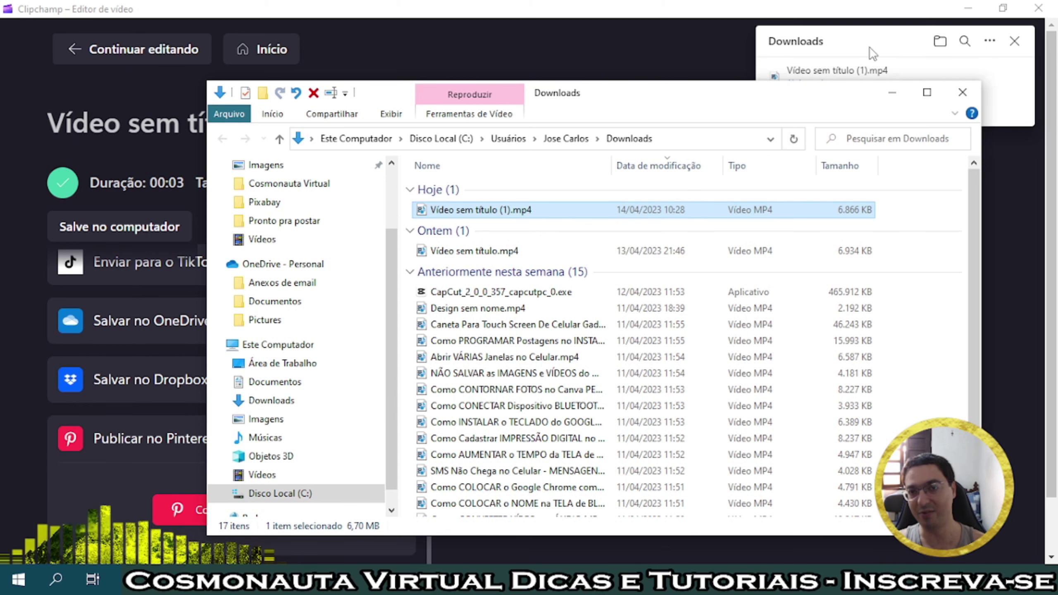
left_click(962, 92)
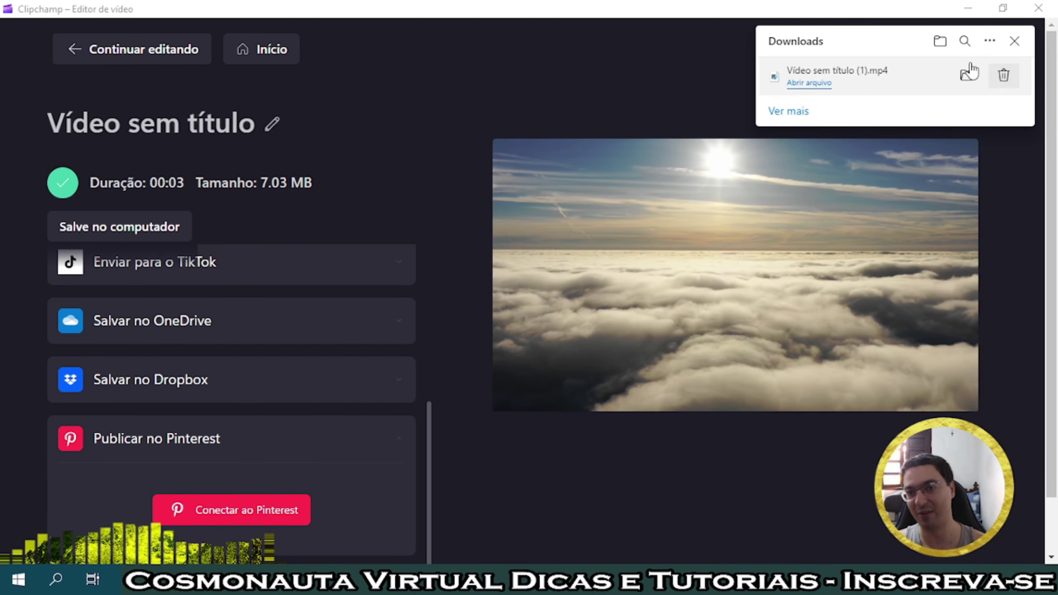
Switch to File Explorer, open the Downloads folder and play Vídeo sem título (1).mp4
mouse_move(169, 579)
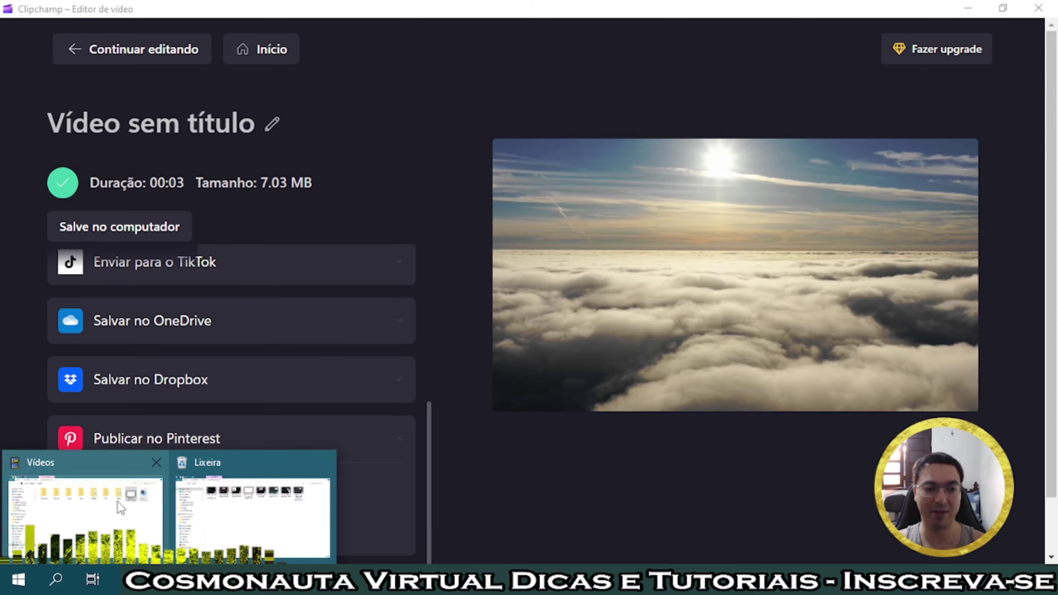
left_click(85, 517)
left_click(133, 401)
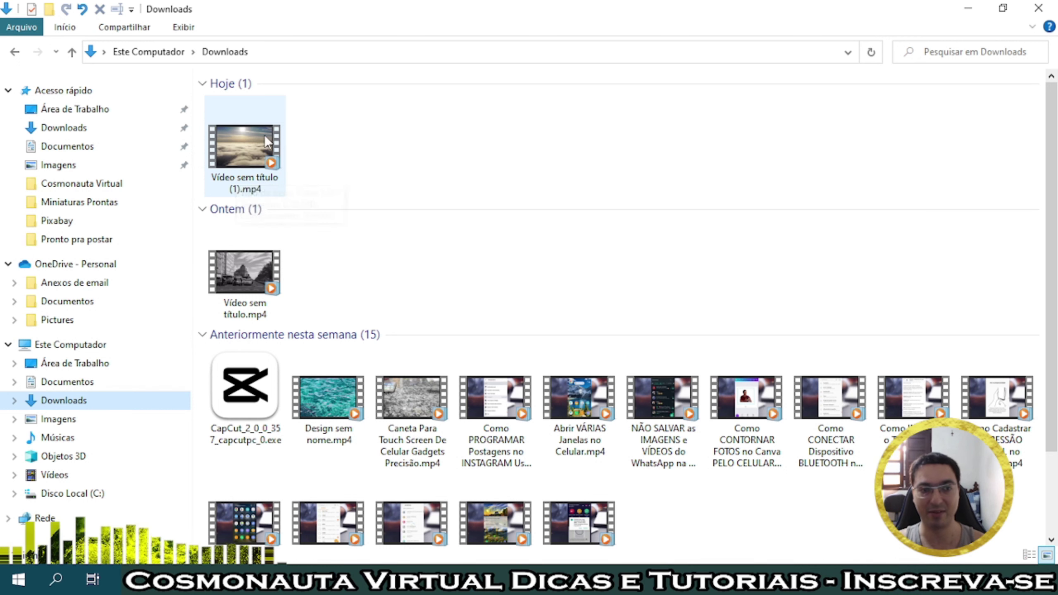
double_click(252, 152)
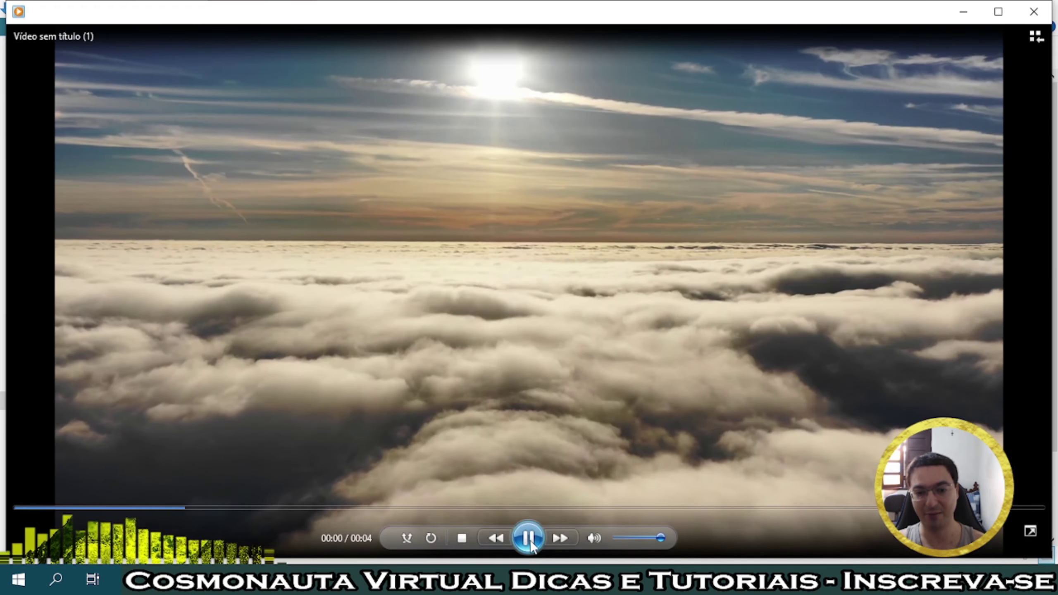
left_click(528, 539)
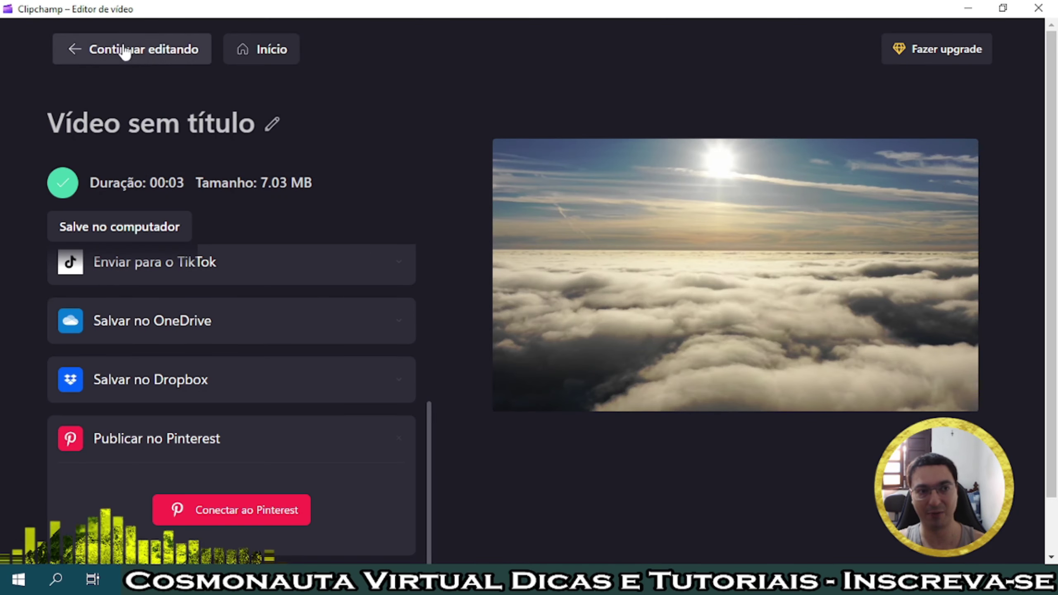
Return to editing the project, split the clip at 00:00.97 and delete the part after the cut
left_click(143, 48)
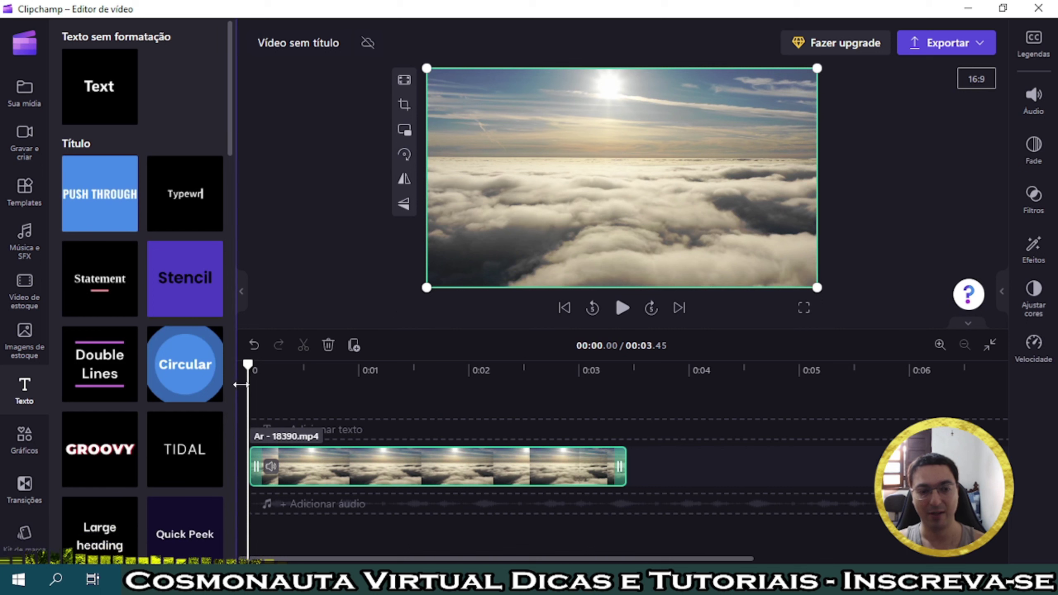
left_click_drag(252, 366, 355, 367)
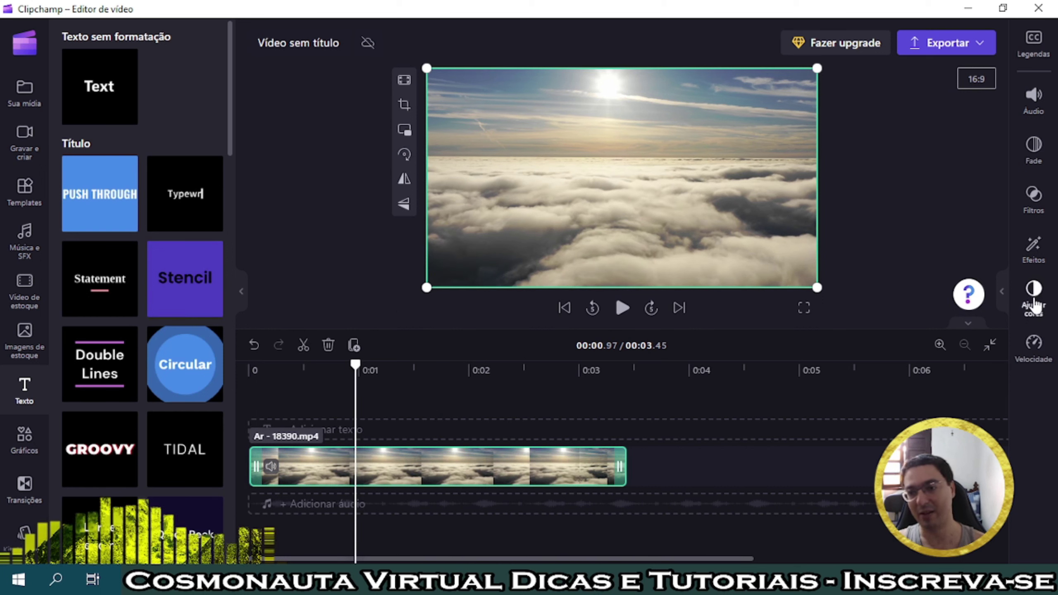
key("s")
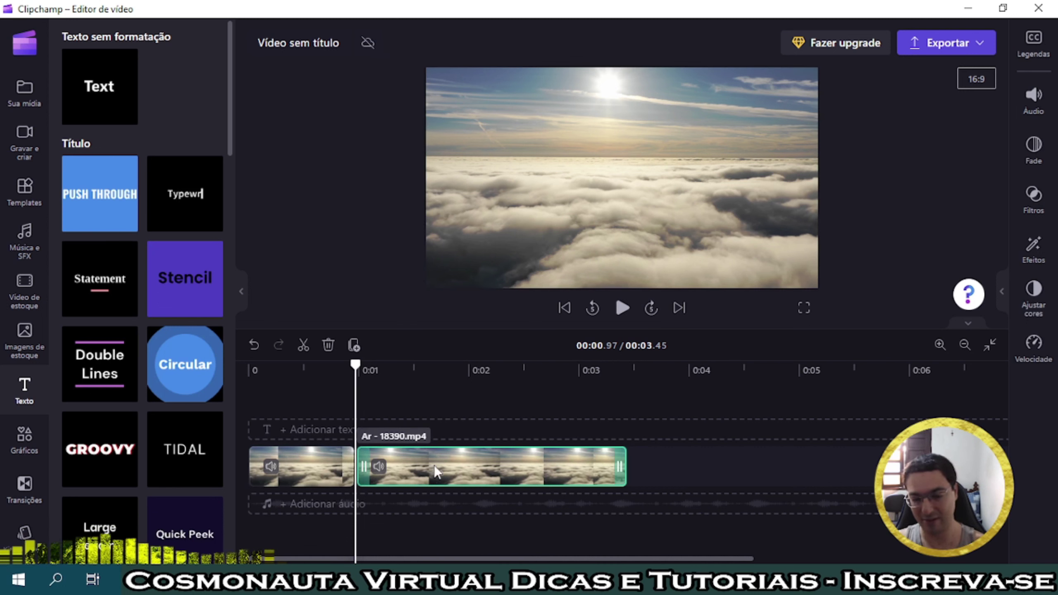
key("Delete")
left_click(290, 403)
left_click(305, 462)
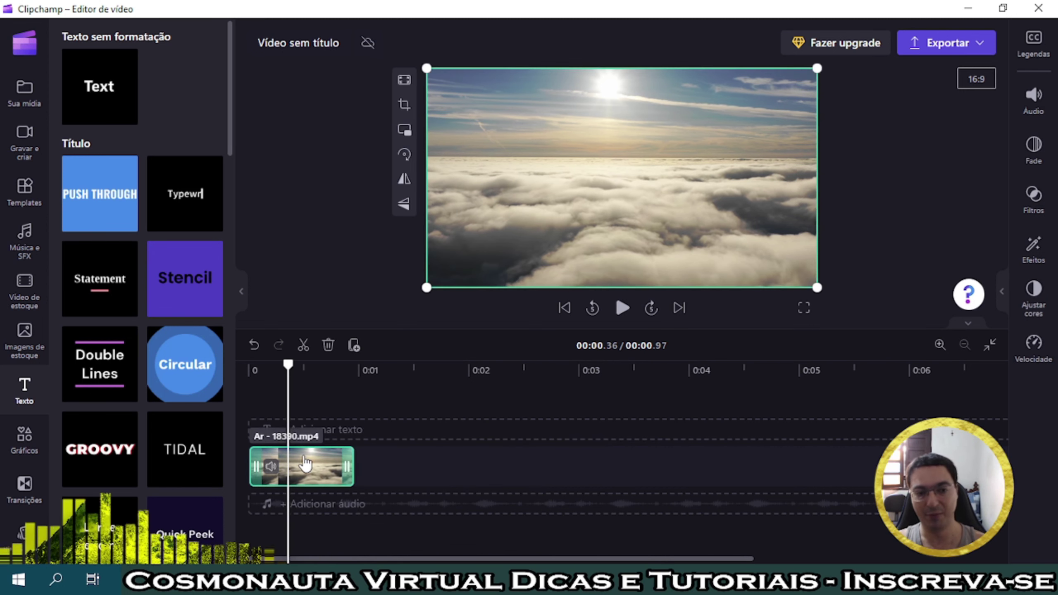
Raise the clip's colour temperature close to the warm maximum in the colour adjustments
left_click(1033, 294)
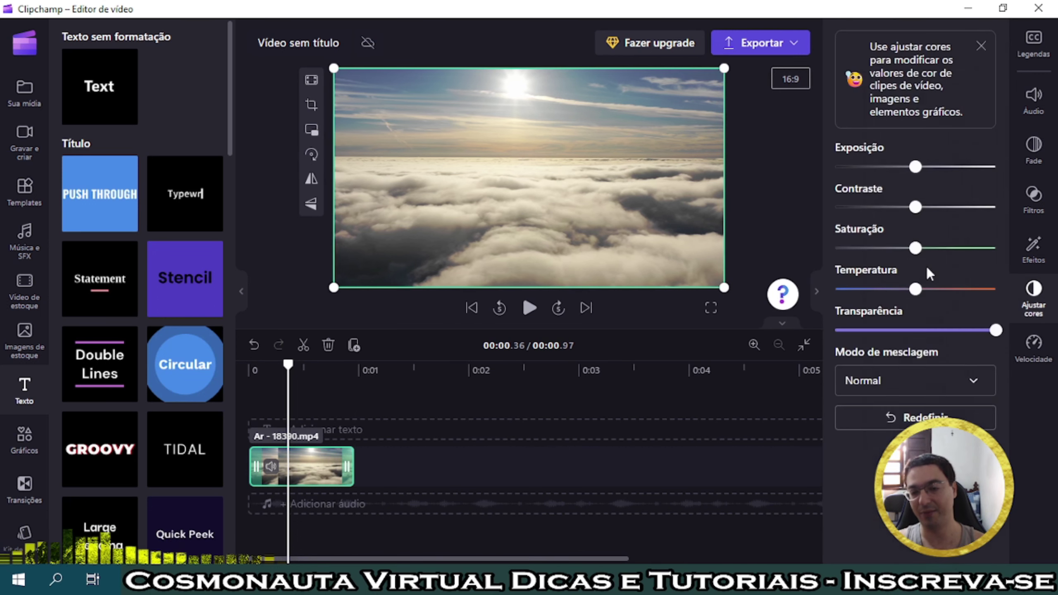
left_click_drag(883, 293, 984, 295)
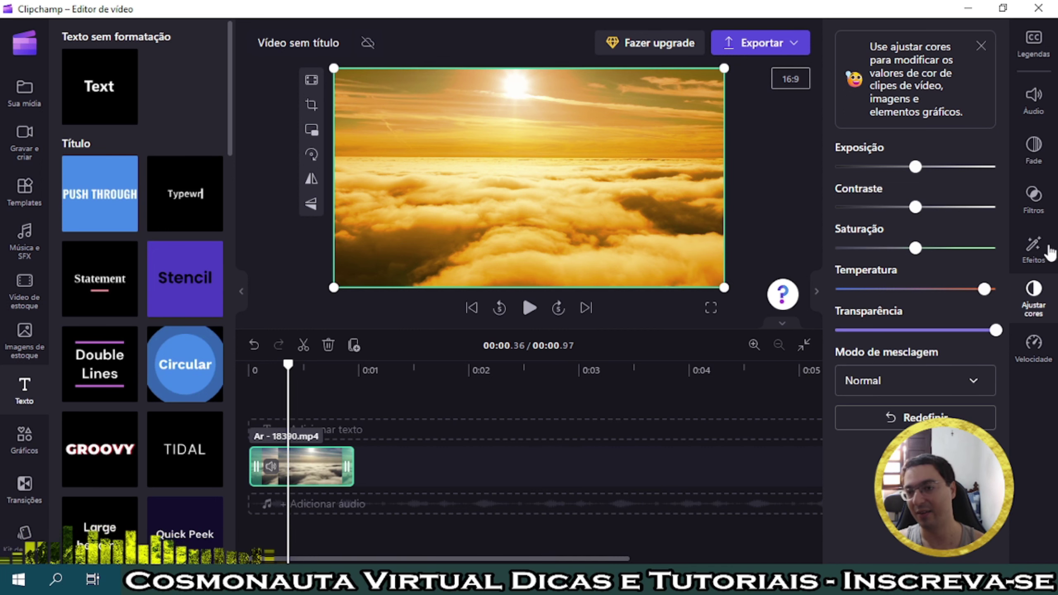
left_click(1036, 294)
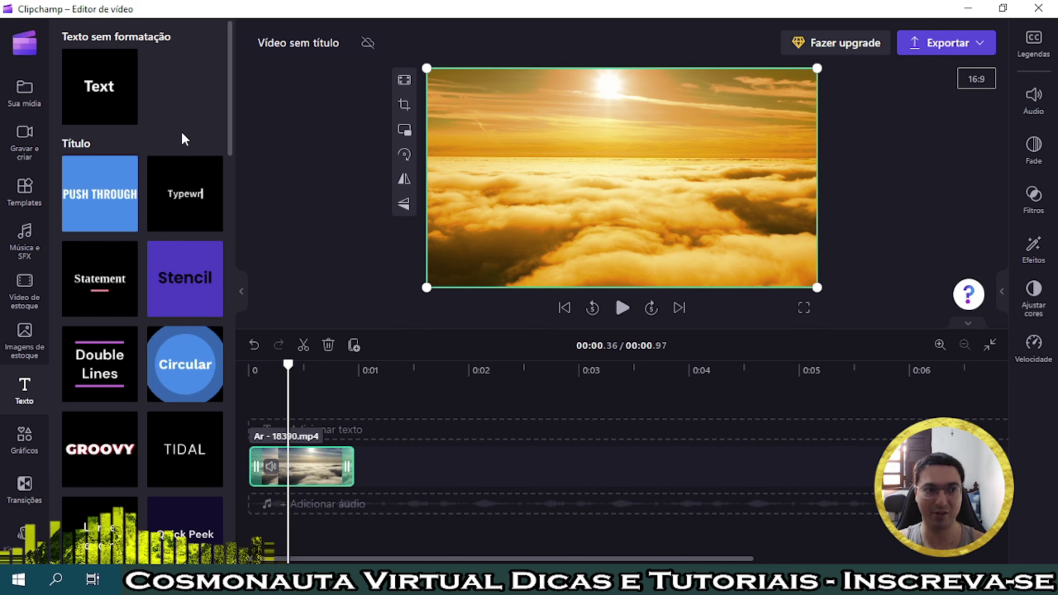
Close and reopen Clipchamp, and open the edited cloud project from the list of saved videos
left_click(1038, 15)
left_click(1038, 13)
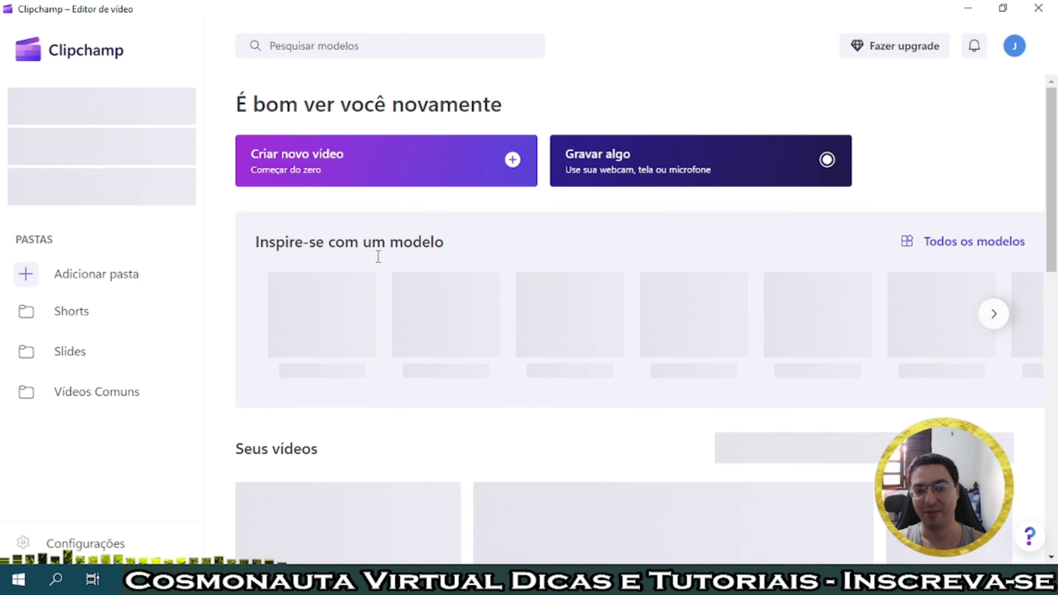
scroll(519, 321, "down", 2)
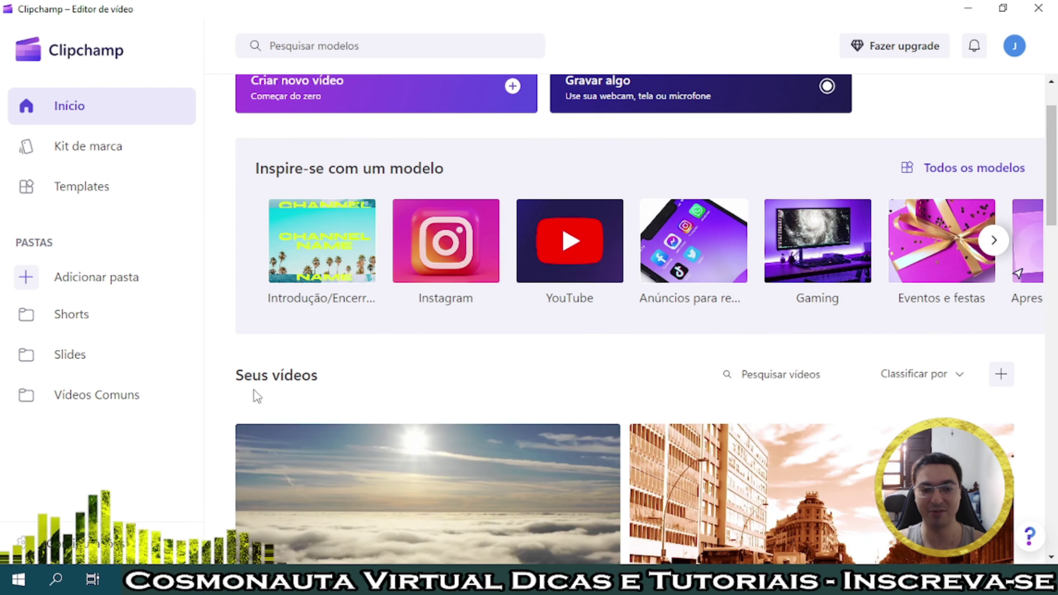
scroll(291, 398, "down", 6)
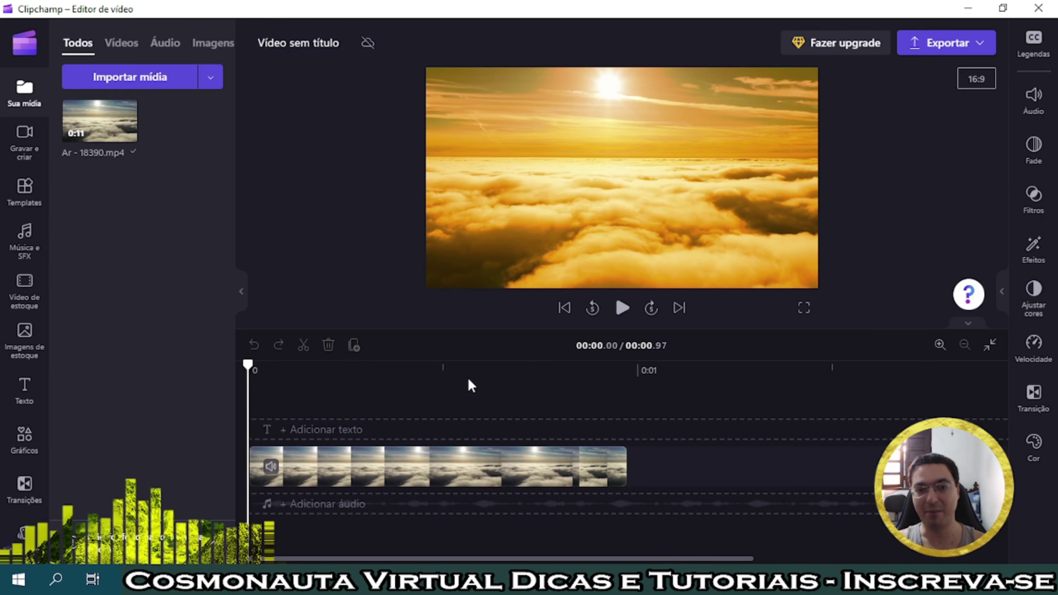
left_click(596, 285)
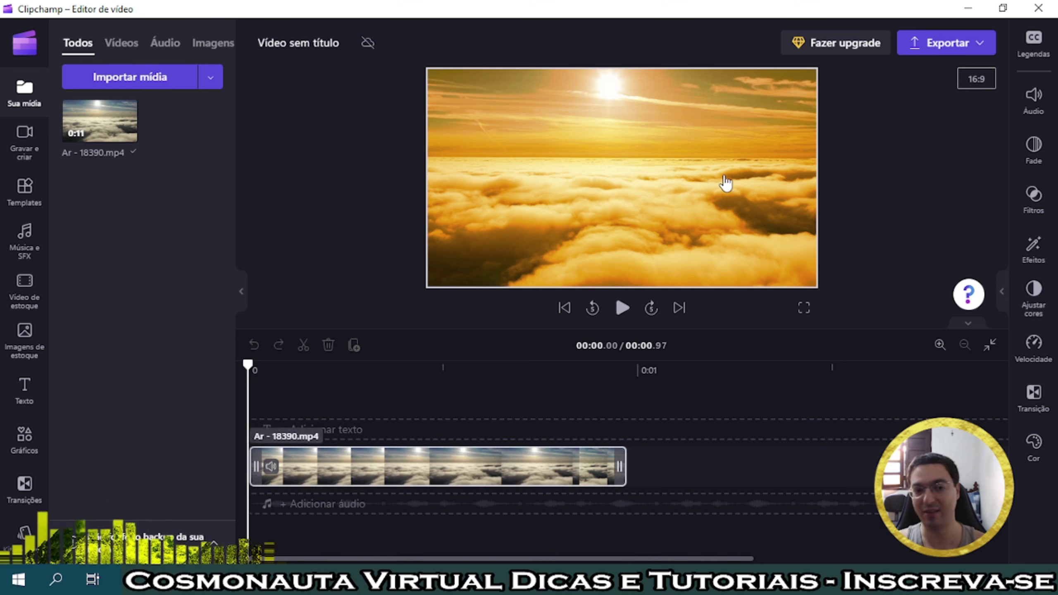
Move the playhead to 00:00.36 and select the cloud clip on the timeline
left_click(274, 380)
left_click_drag(248, 365, 388, 377)
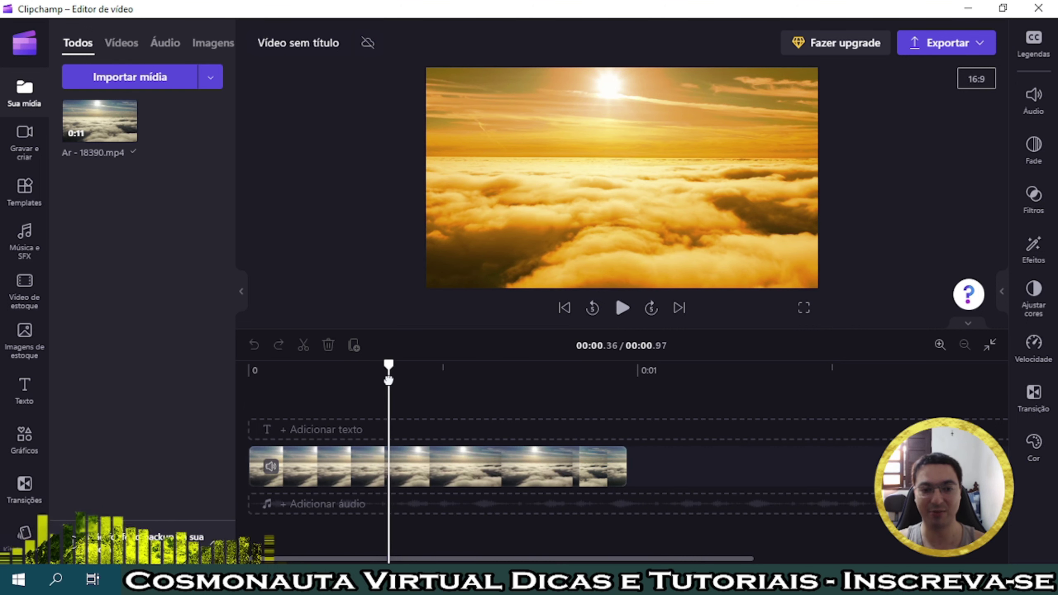
left_click(398, 468)
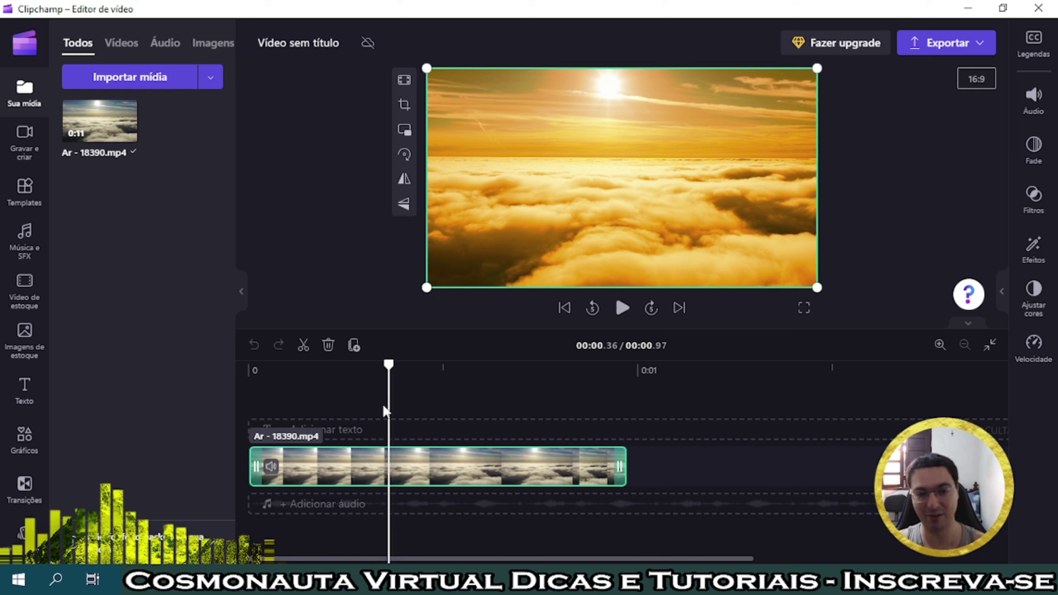
Move the playhead to 00:00.30 and lower the cloud clip's colour temperature well into the cool, blue range
mouse_move(388, 367)
left_mouse_down()
mouse_move(347, 366)
mouse_move(368, 365)
left_mouse_up()
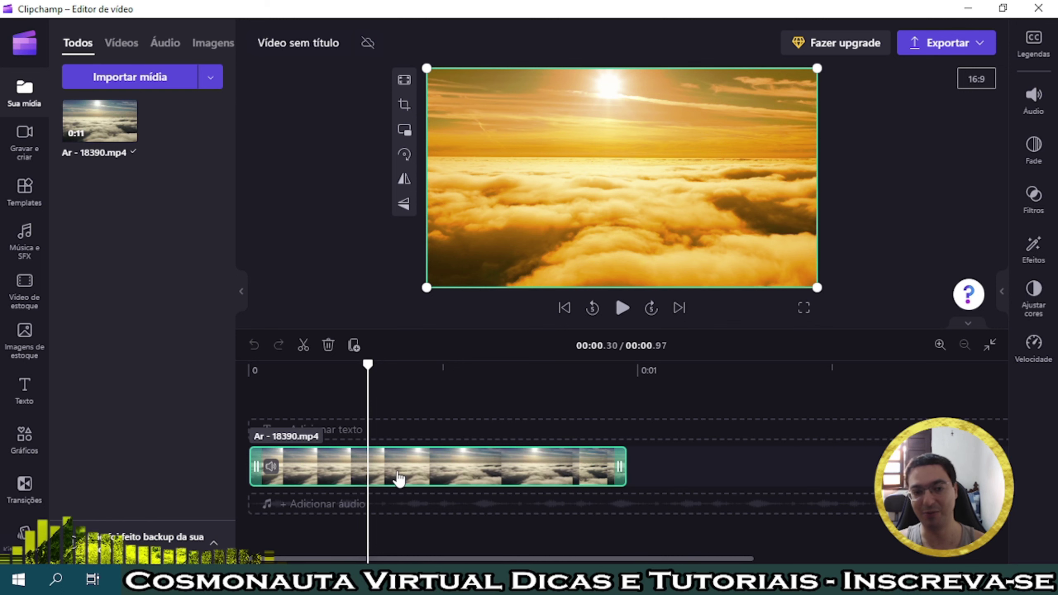
left_click(1033, 298)
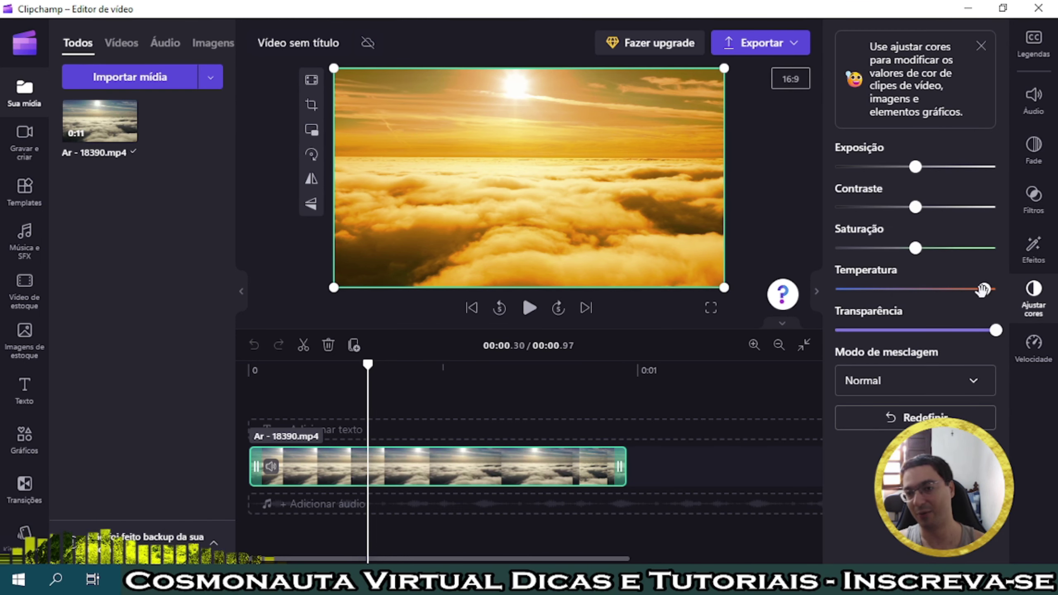
left_click_drag(983, 289, 871, 289)
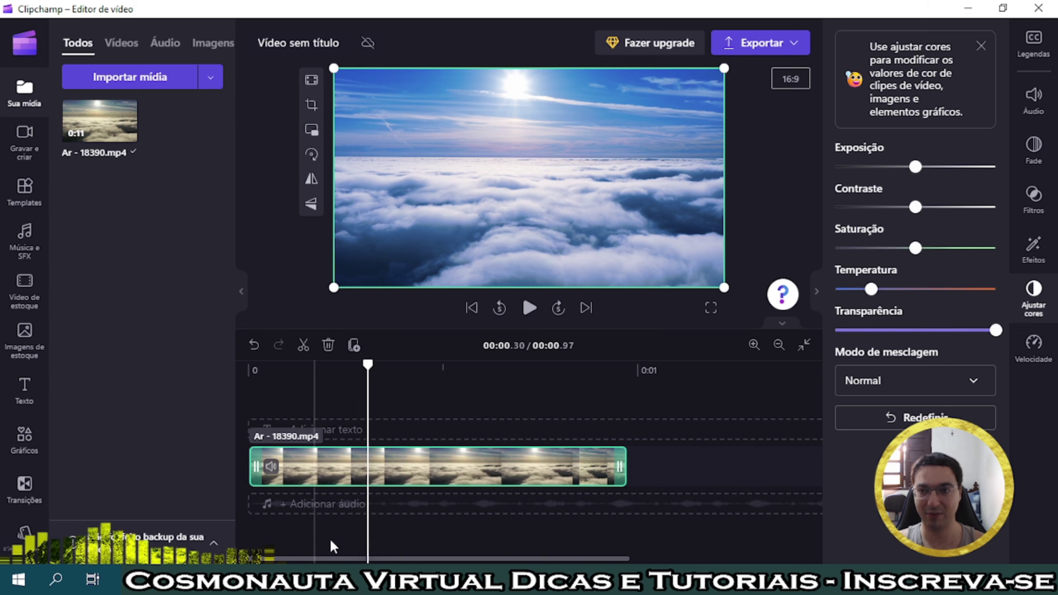
Close and reopen Clipchamp, open the blue-tinted cloud project from the saved videos, and play it
left_click(1045, 16)
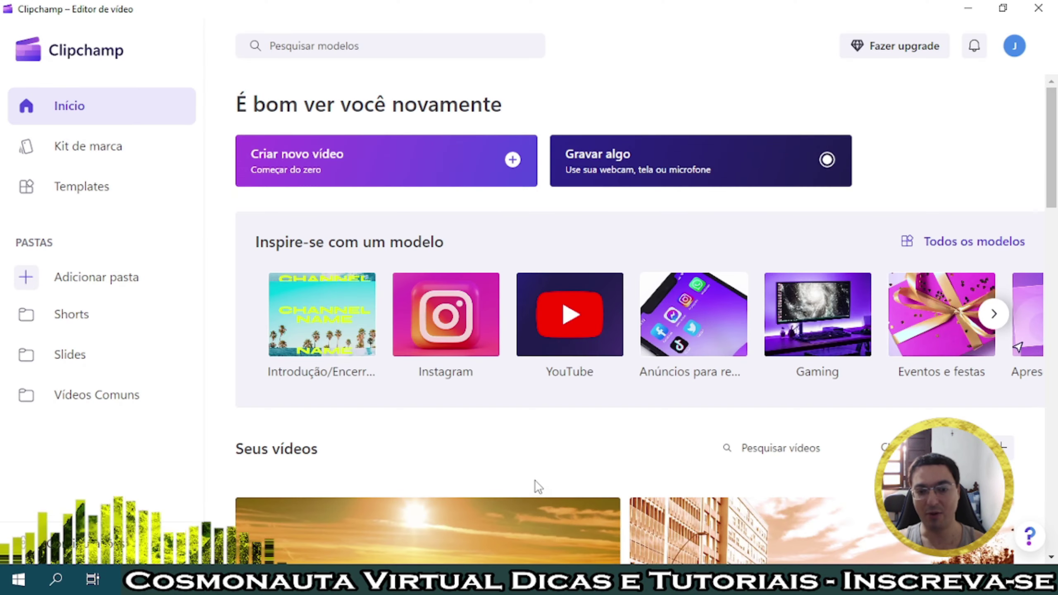
mouse_move(521, 504)
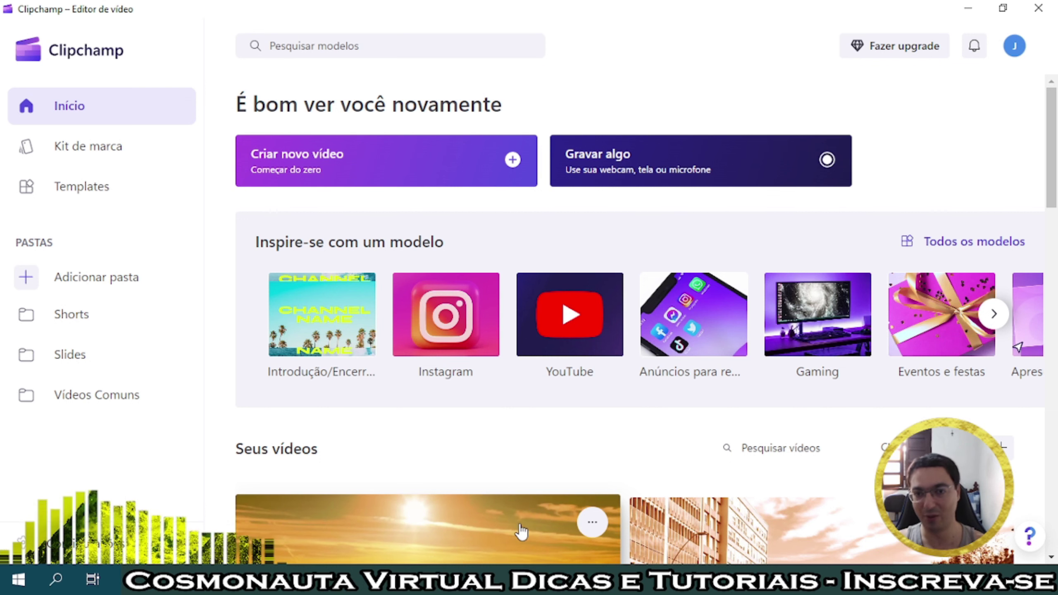
scroll(516, 534, "down", 2)
left_click(457, 496)
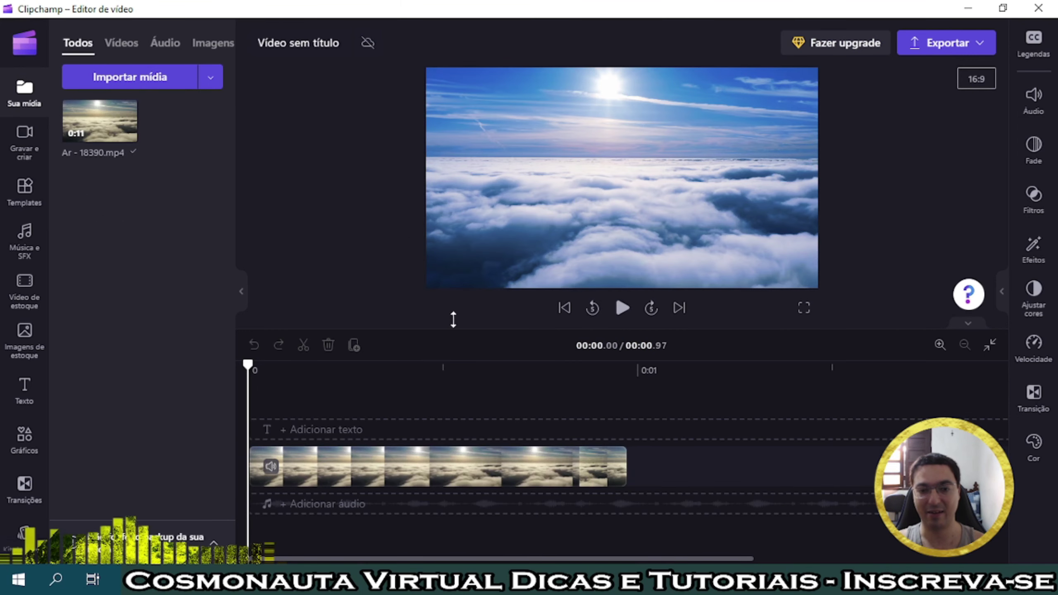
left_click(623, 307)
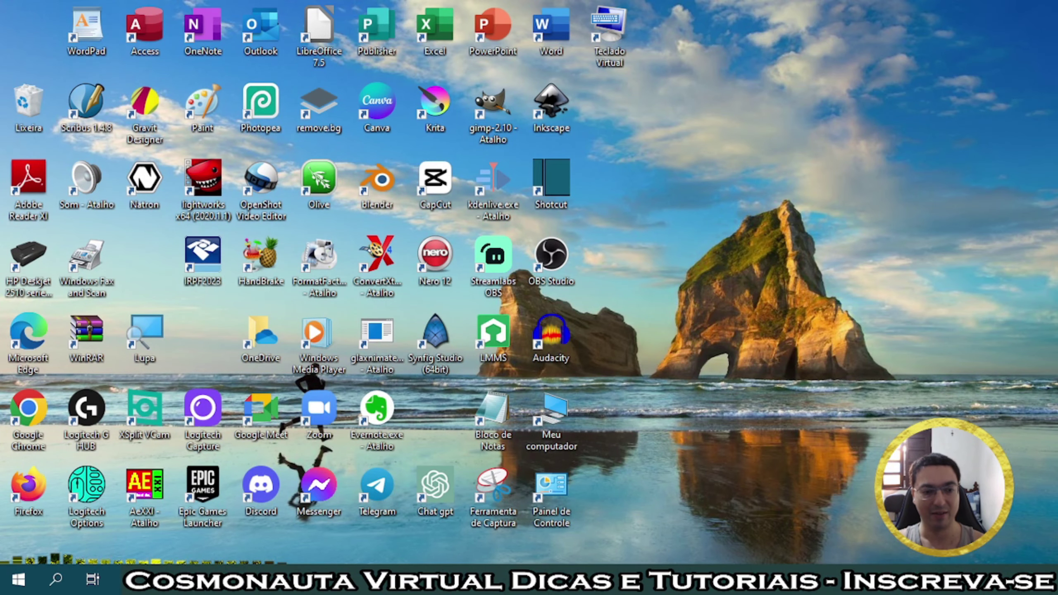
Switch to File Explorer, open the Pixabay folder inside Vídeos > Vídeos, and look through it for the original cloud clip
mouse_move(166, 580)
left_click(82, 519)
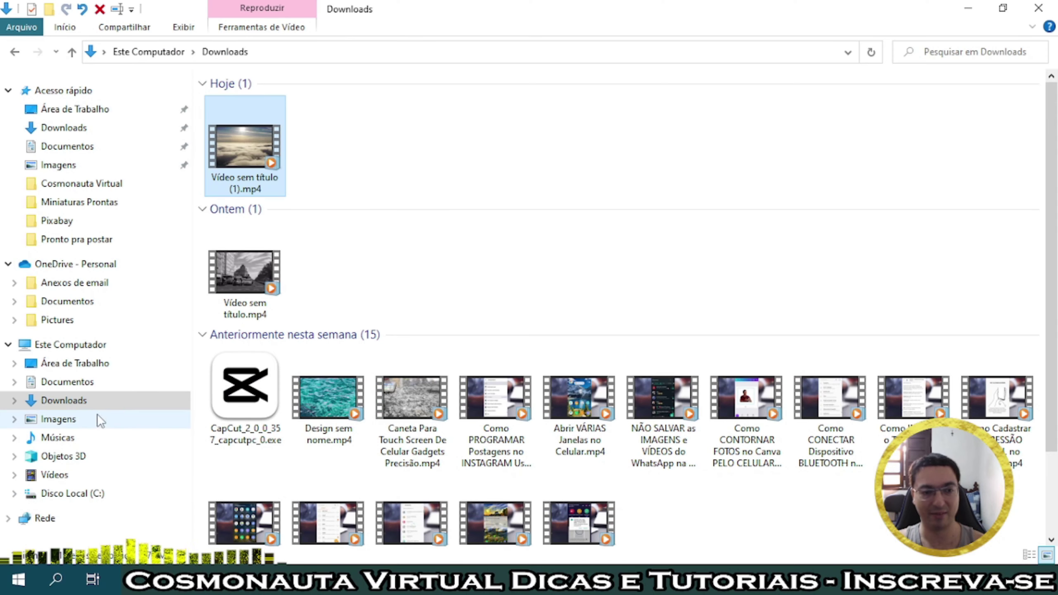
left_click(55, 475)
left_click(742, 112)
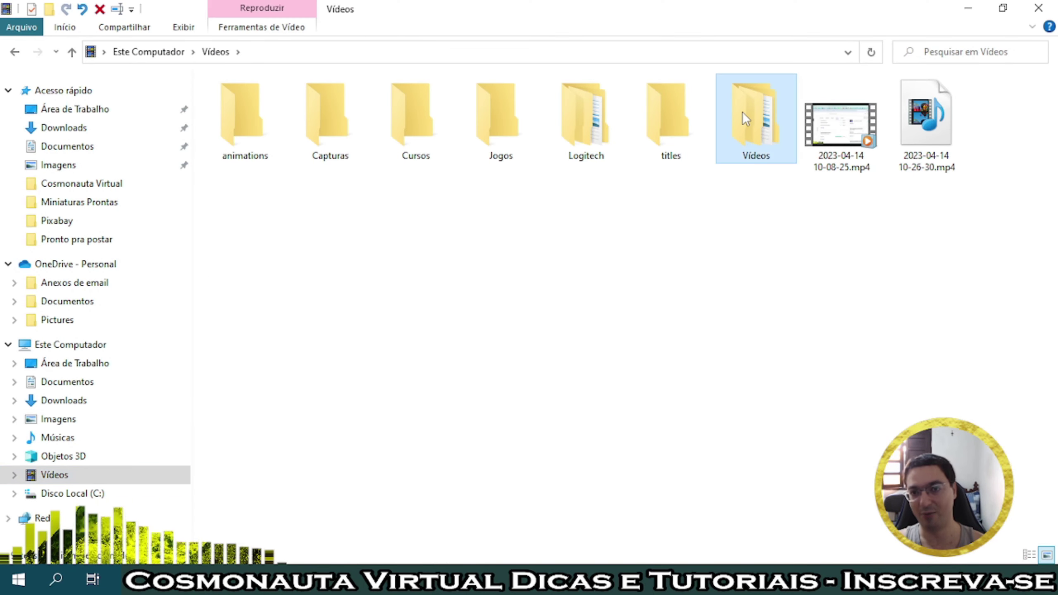
double_click(742, 112)
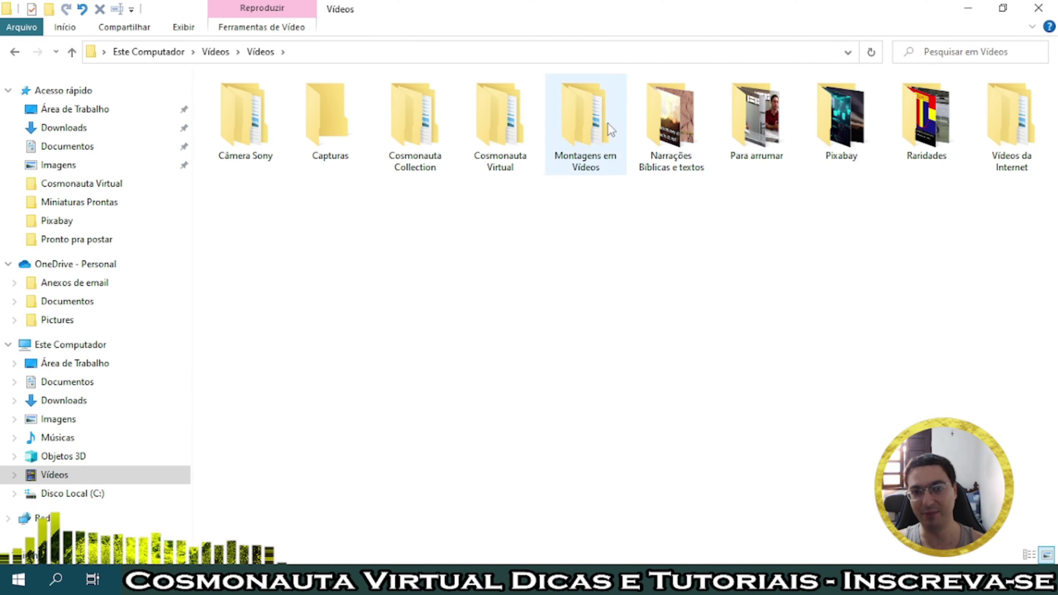
double_click(864, 123)
scroll(721, 306, "down", 5)
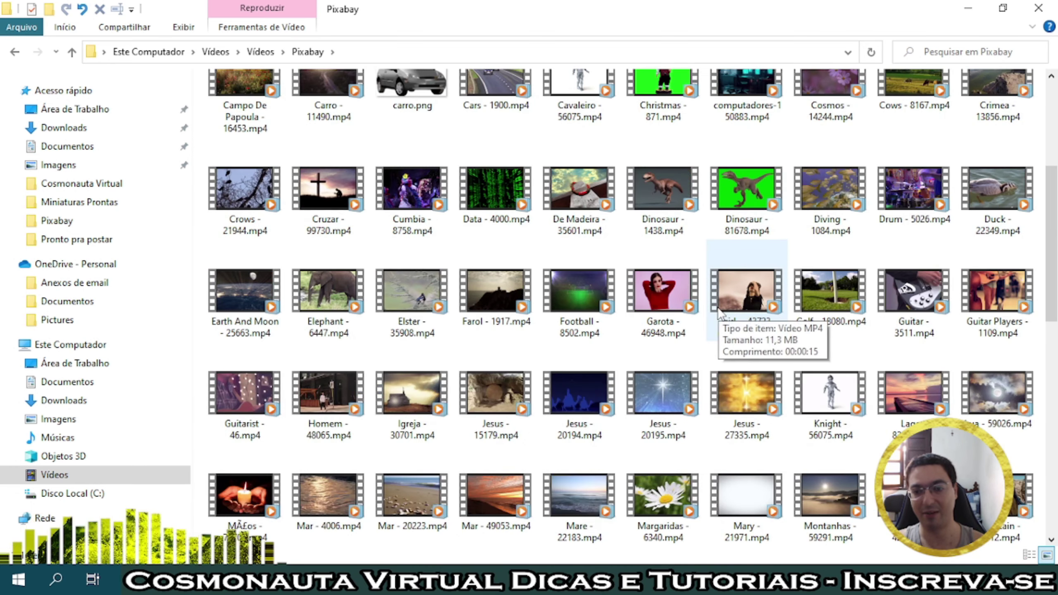
scroll(720, 312, "up", 5)
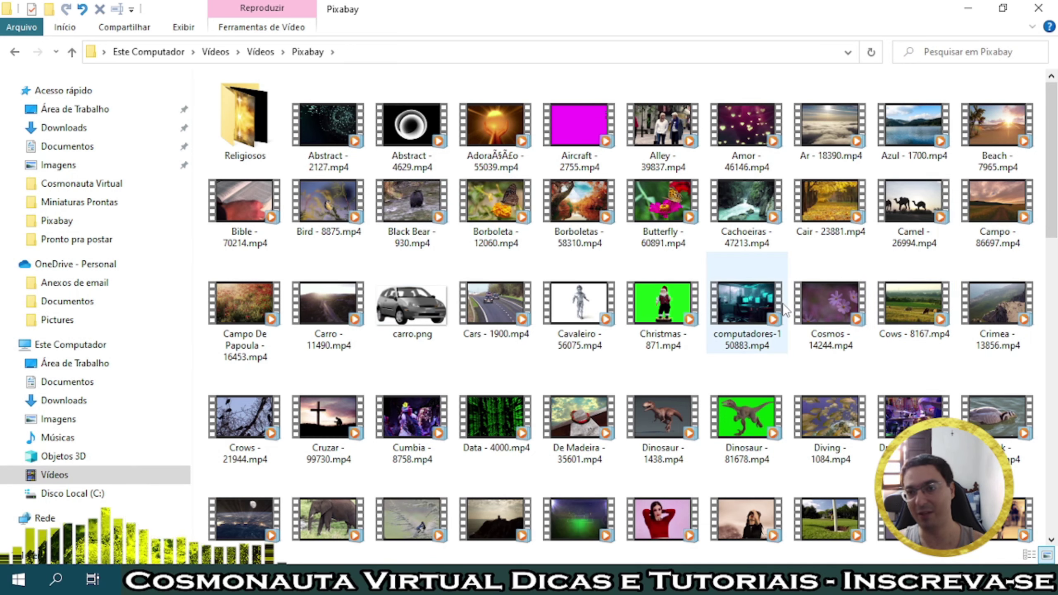
scroll(785, 310, "down", 3)
scroll(785, 310, "up", 3)
Delete the source file Ar - 18390.mp4 from the Pixabay folder and minimize File Explorer
left_click(838, 123)
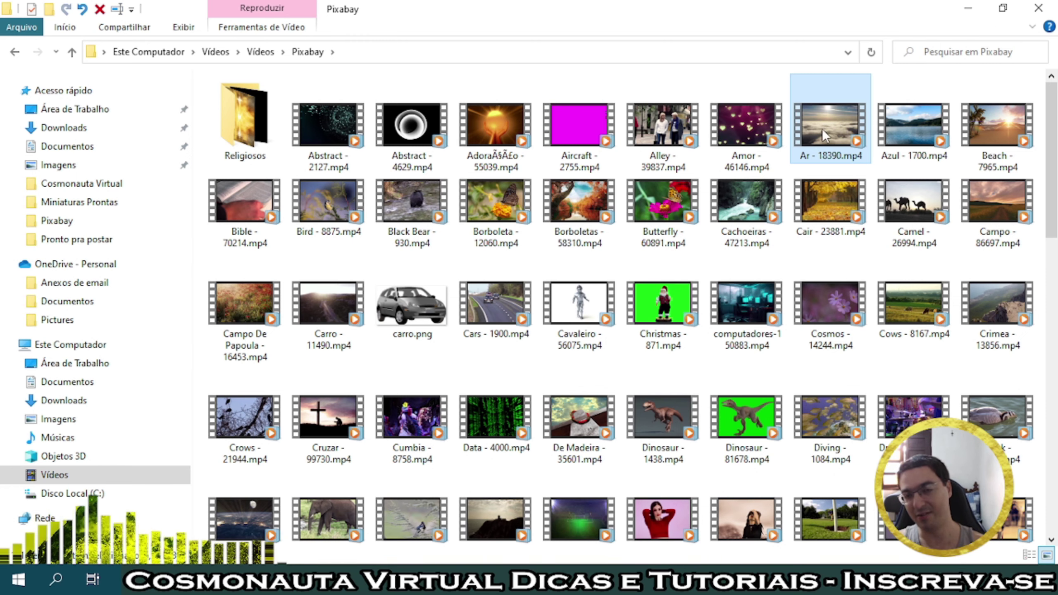
key("Delete")
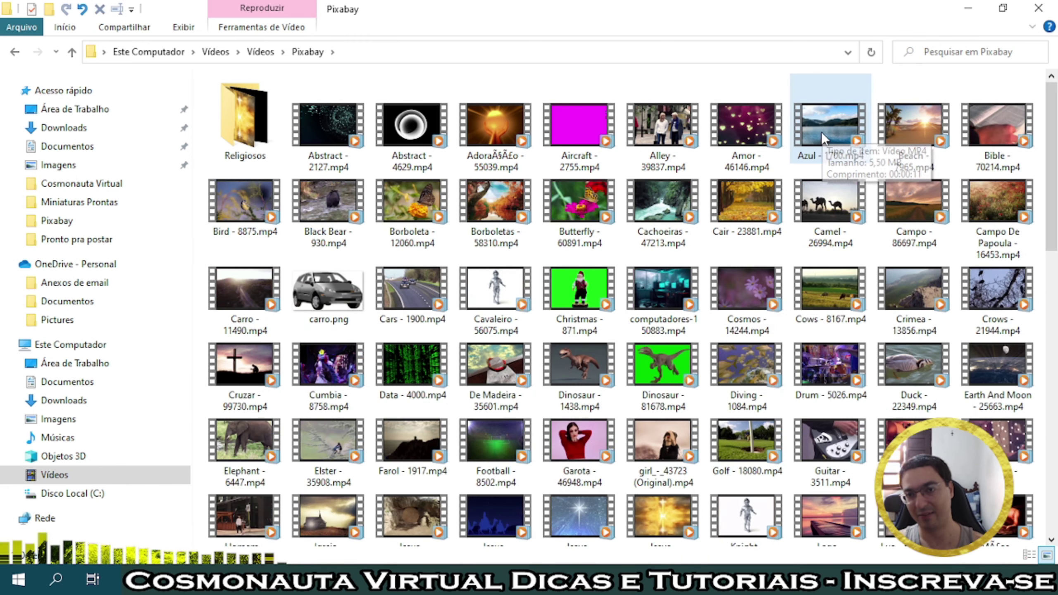
left_click(967, 8)
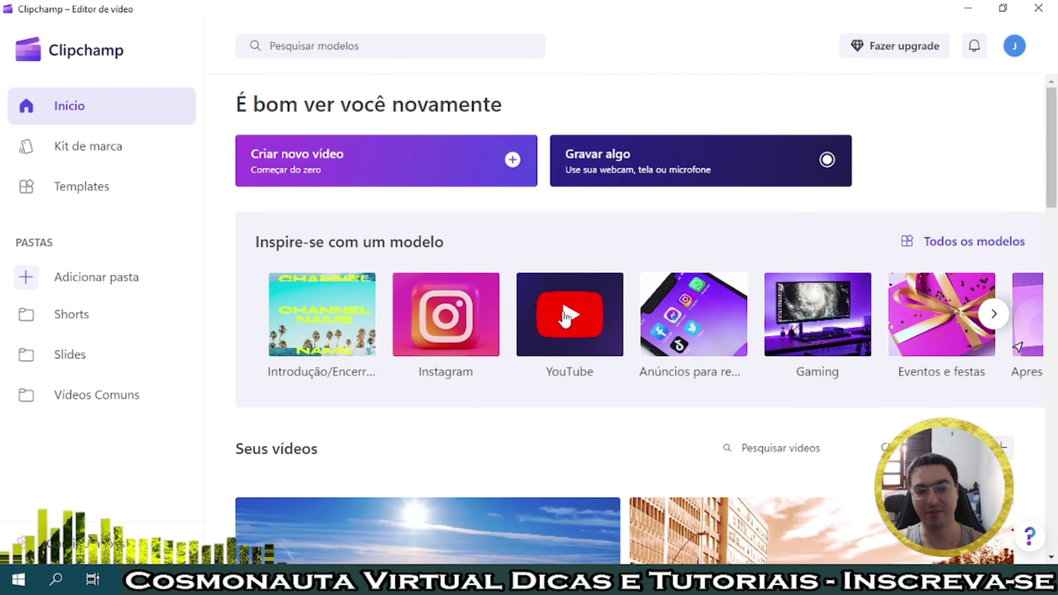
Reopen the cloud project from the saved videos in Clipchamp and scrub through its timeline to check the clip
scroll(560, 325, "down", 5)
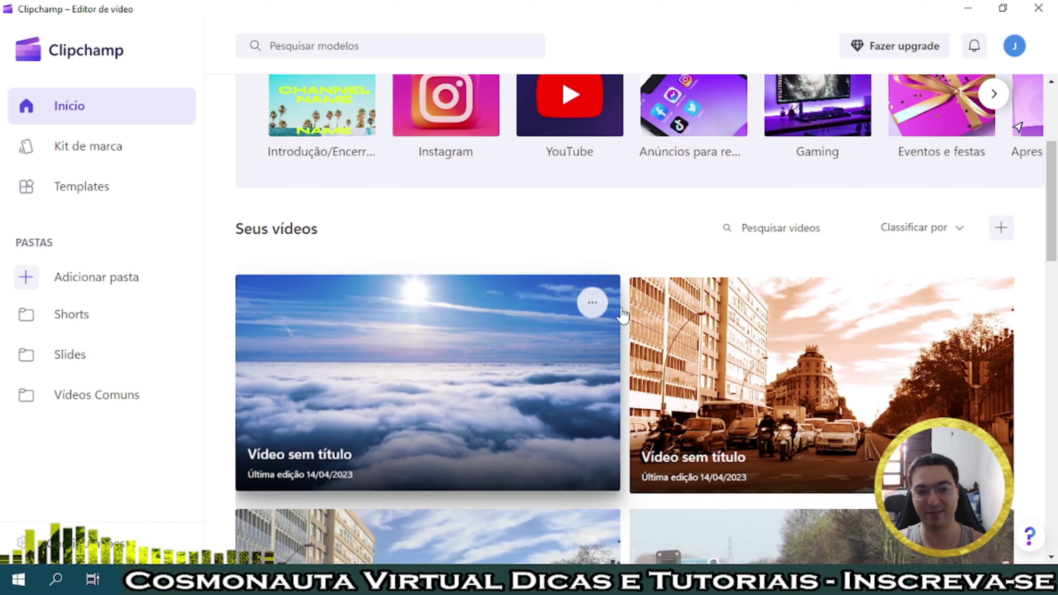
left_click(416, 358)
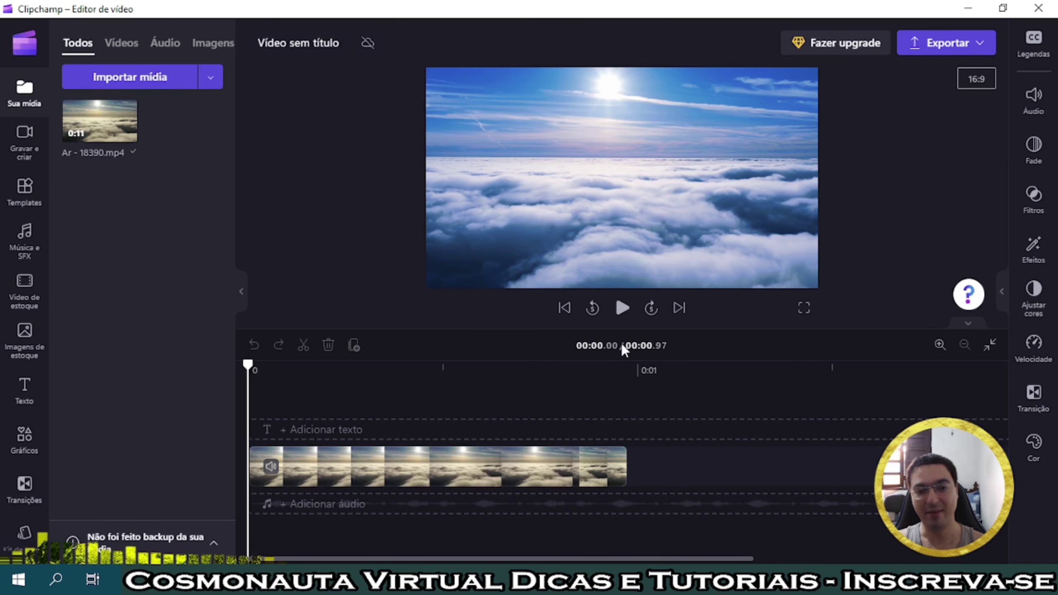
left_click(616, 200)
left_click(486, 353)
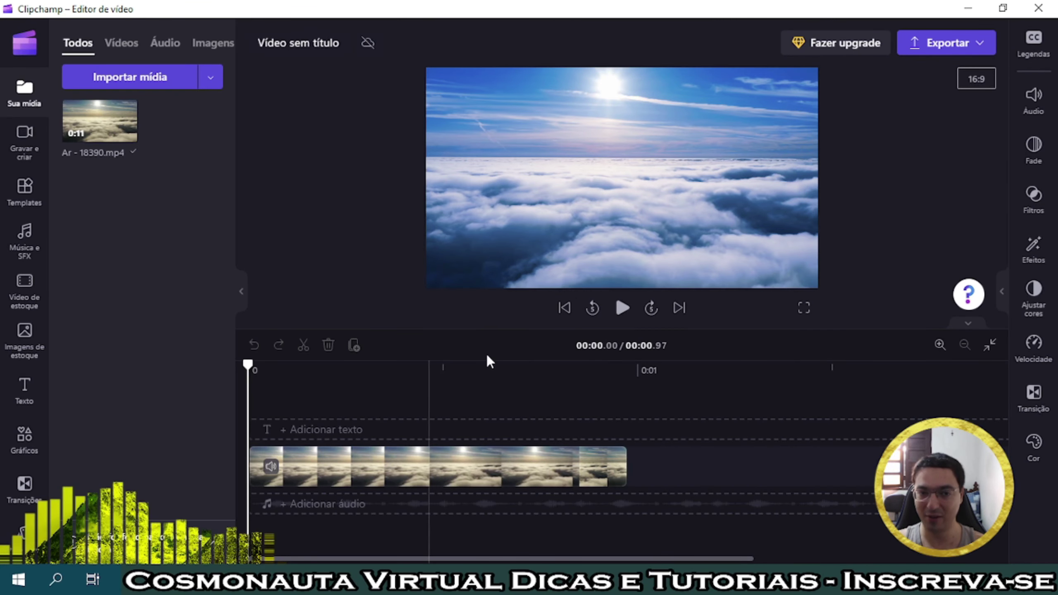
left_click_drag(249, 365, 458, 388)
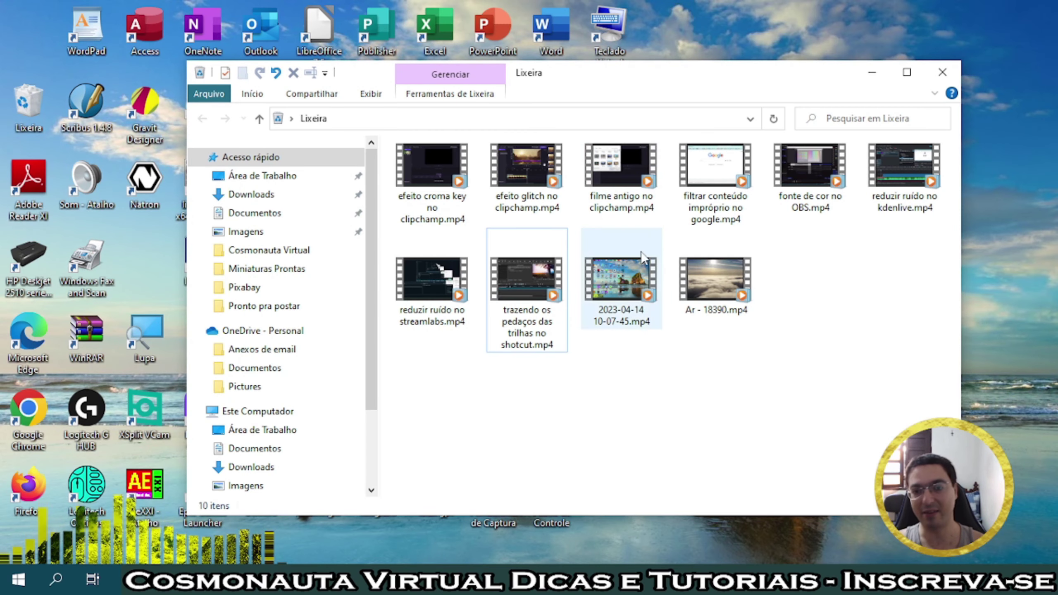
Permanently delete Ar - 18390.mp4 from the Recycle Bin and close the Recycle Bin window
left_click(722, 283)
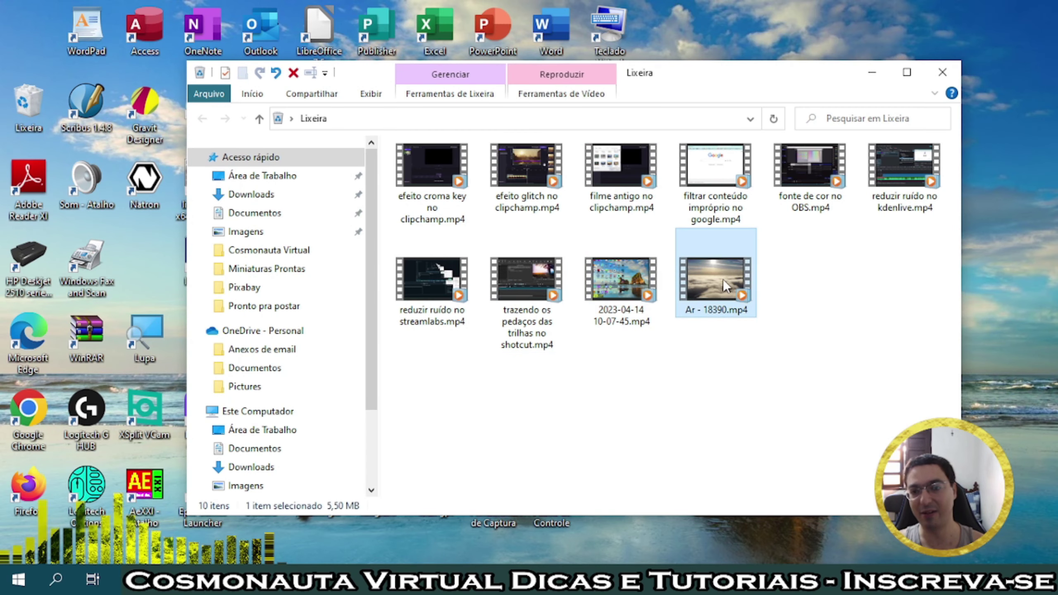
key("Delete")
left_click(589, 338)
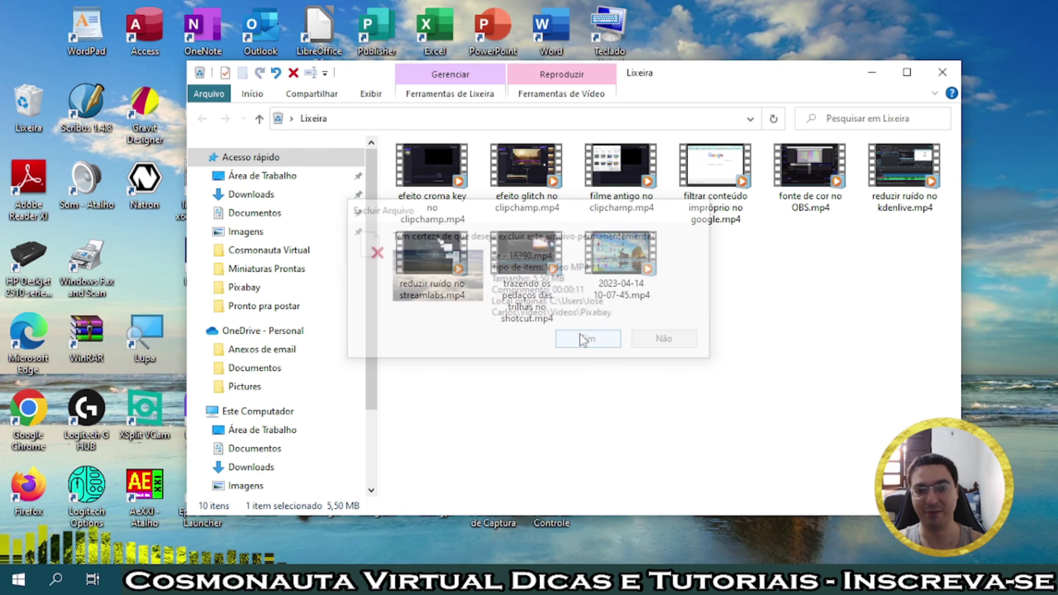
left_click(942, 71)
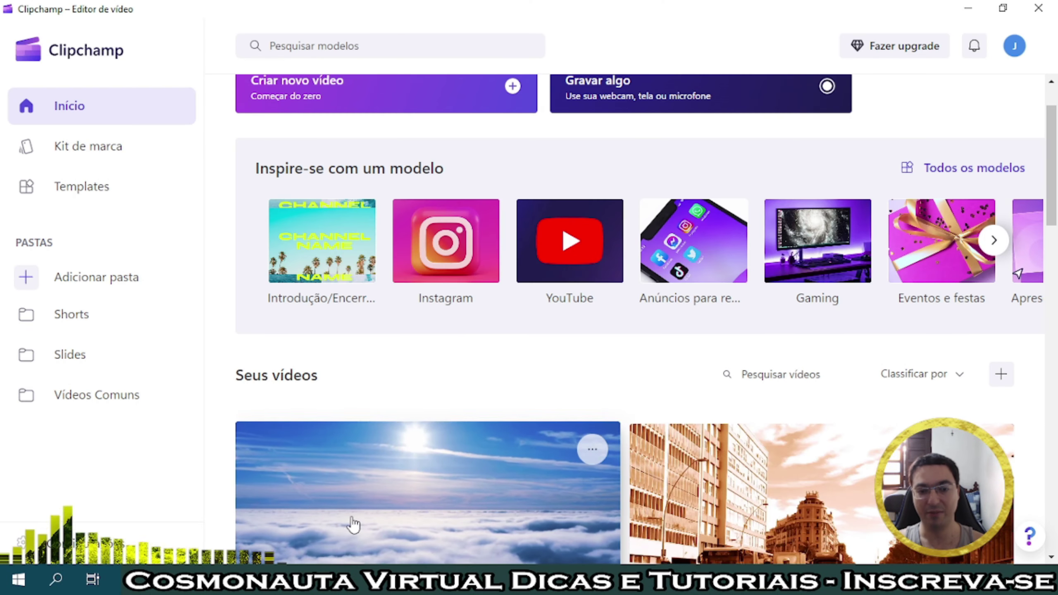
Open the saved cloud project again in Clipchamp and move the playhead to 00:00.35 to check the clip
left_click(350, 524)
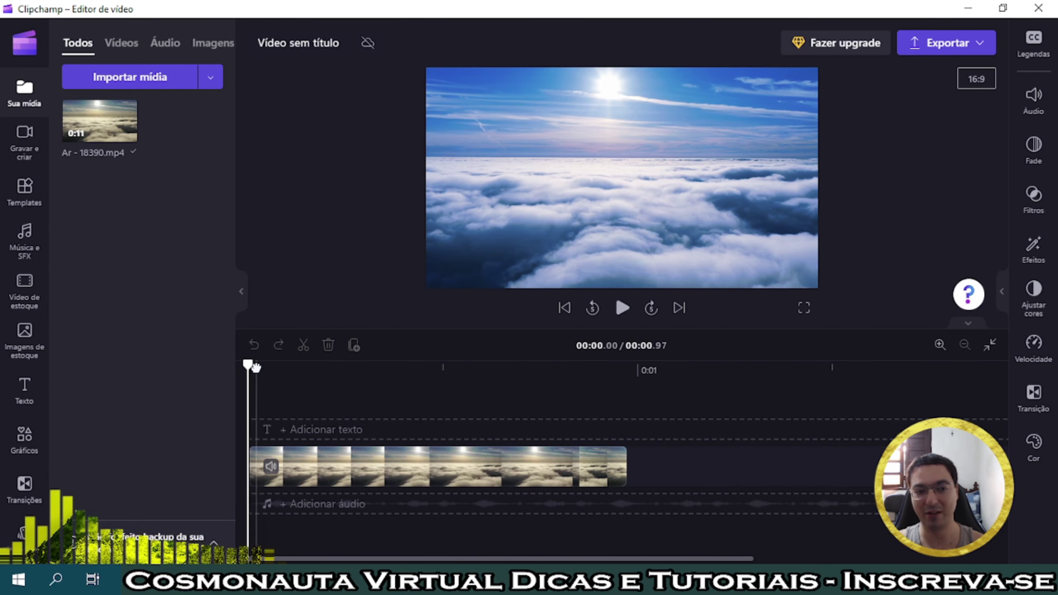
left_click_drag(255, 366, 387, 364)
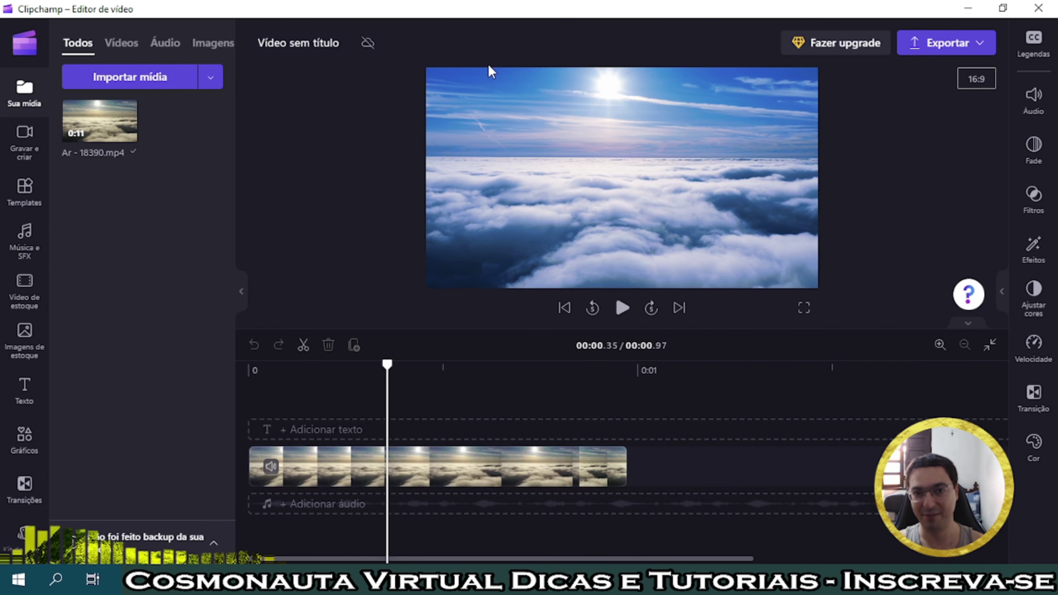
left_click(581, 233)
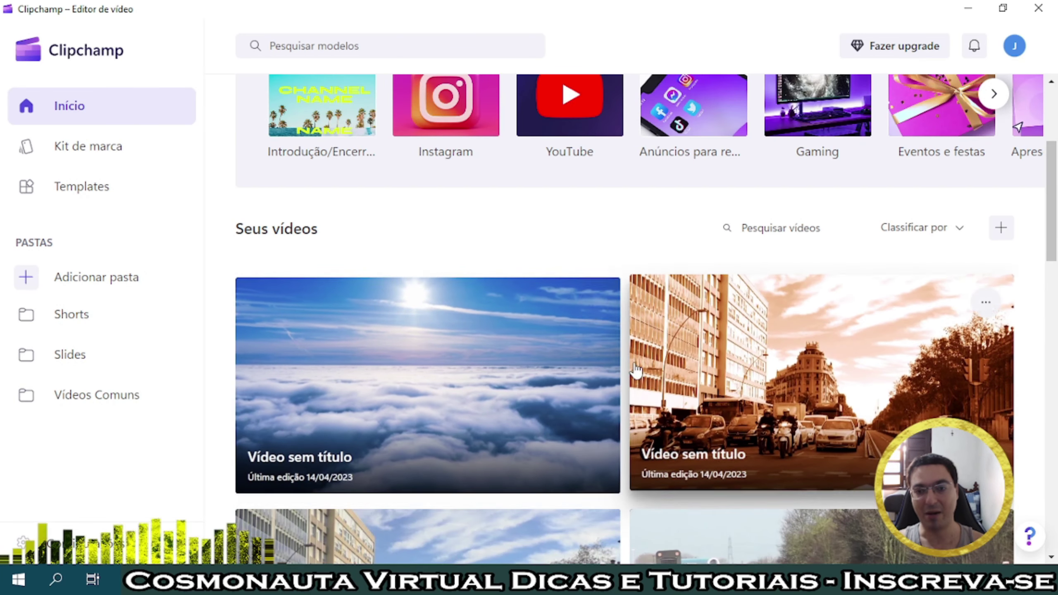
Delete the cloud project from the saved videos in Clipchamp and look through the remaining projects
mouse_move(583, 313)
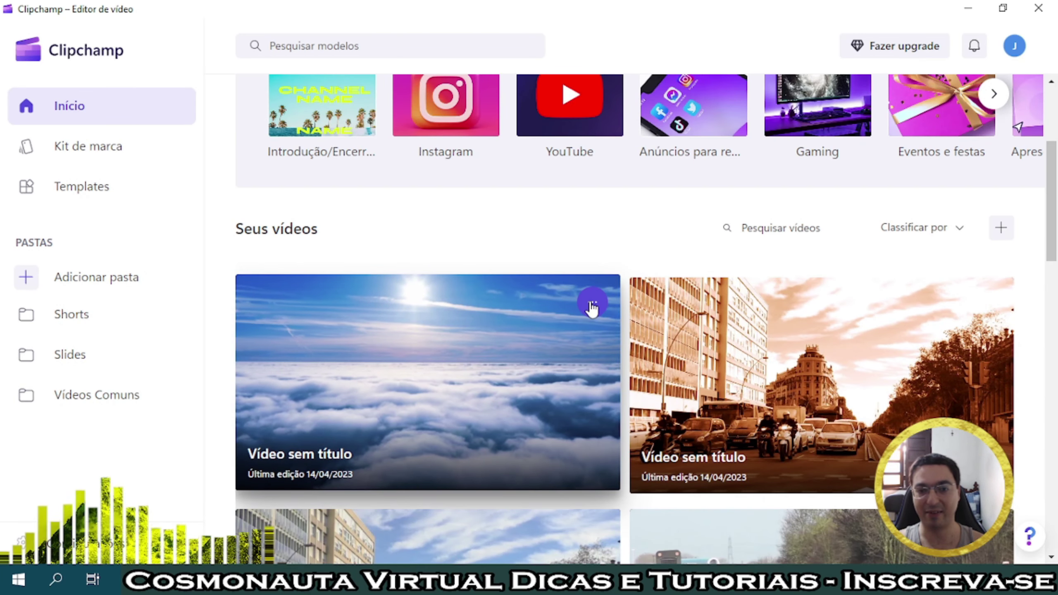
left_click(593, 306)
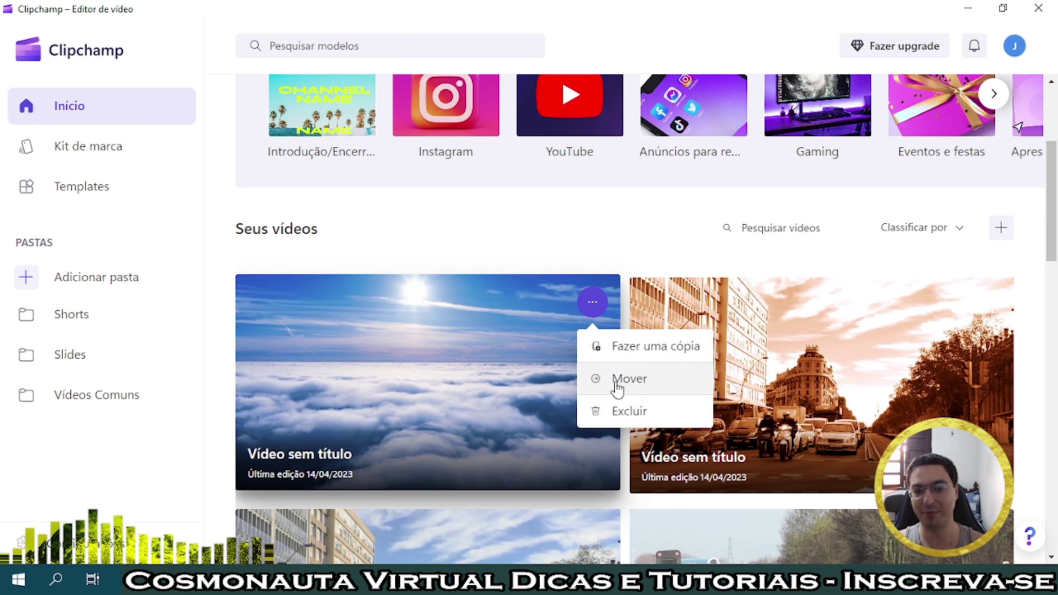
left_click(616, 417)
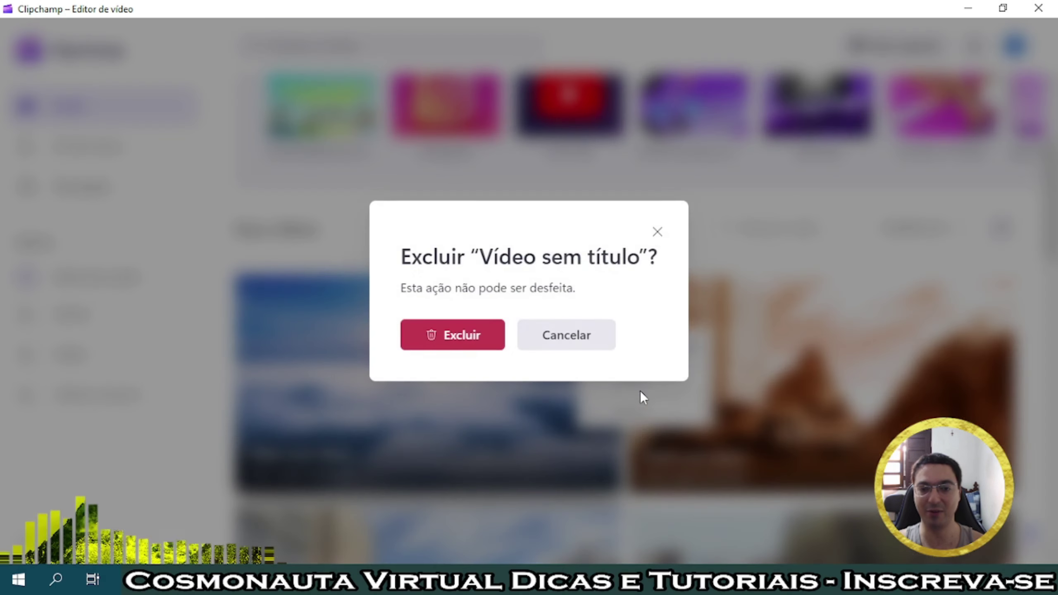
left_click(454, 346)
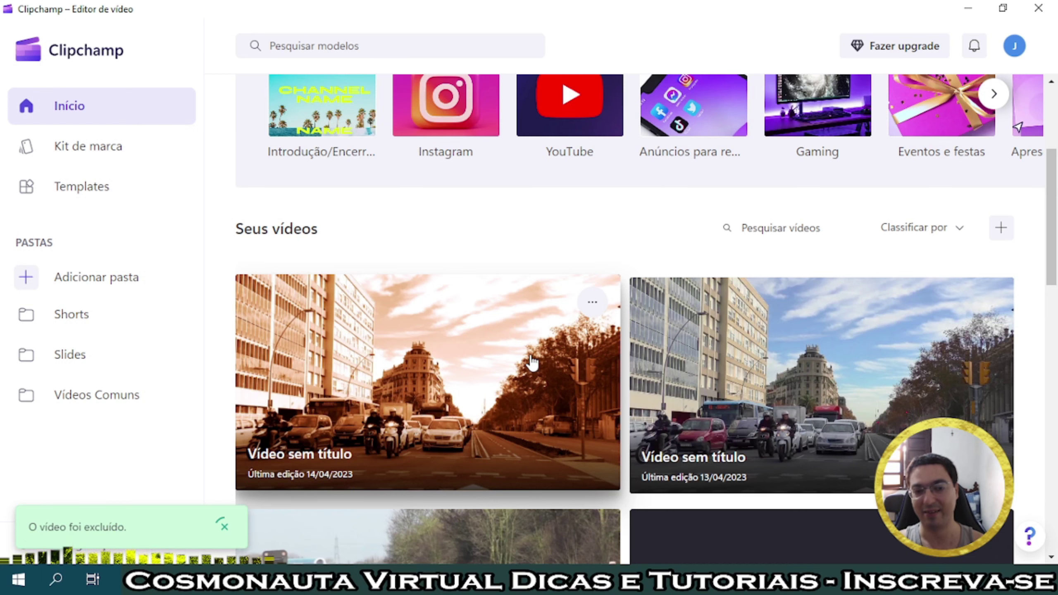
scroll(529, 376, "down", 10)
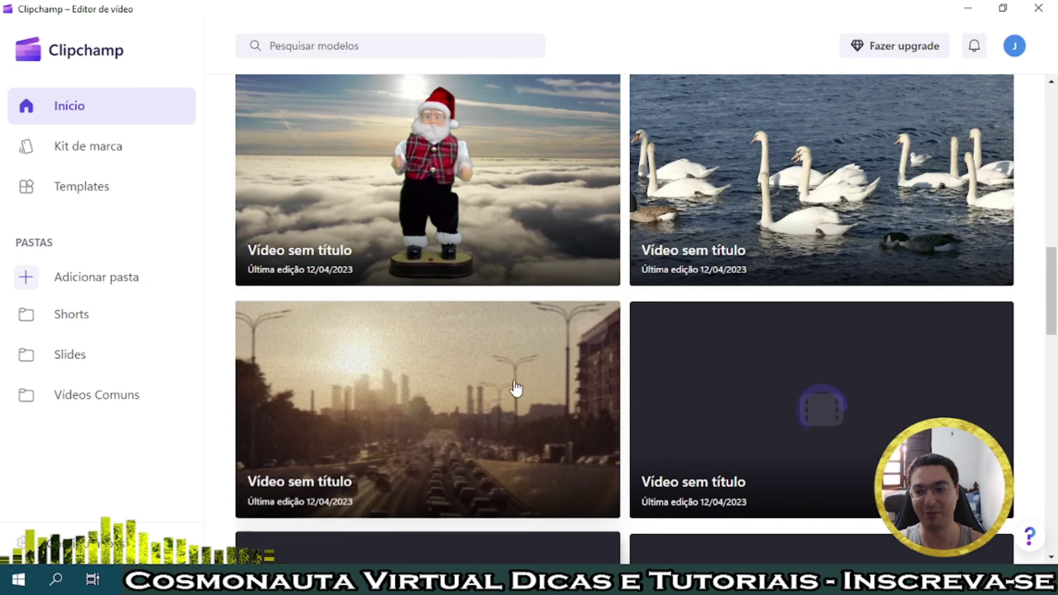
scroll(516, 387, "up", 10)
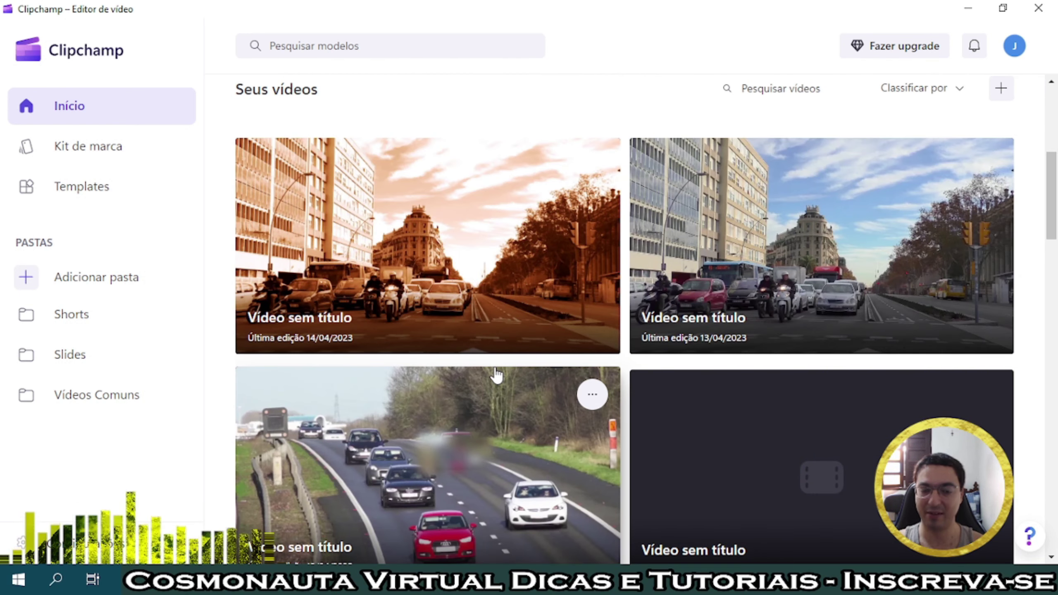